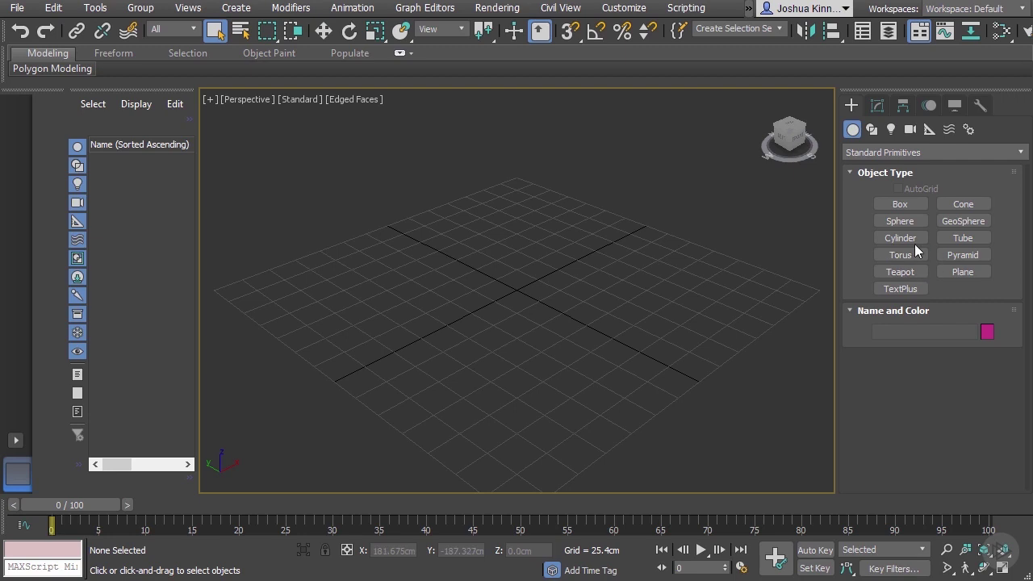
- Create three separate spheres on the grid: a large one, a medium one beside it and a small one near the front
left_click(902, 221)
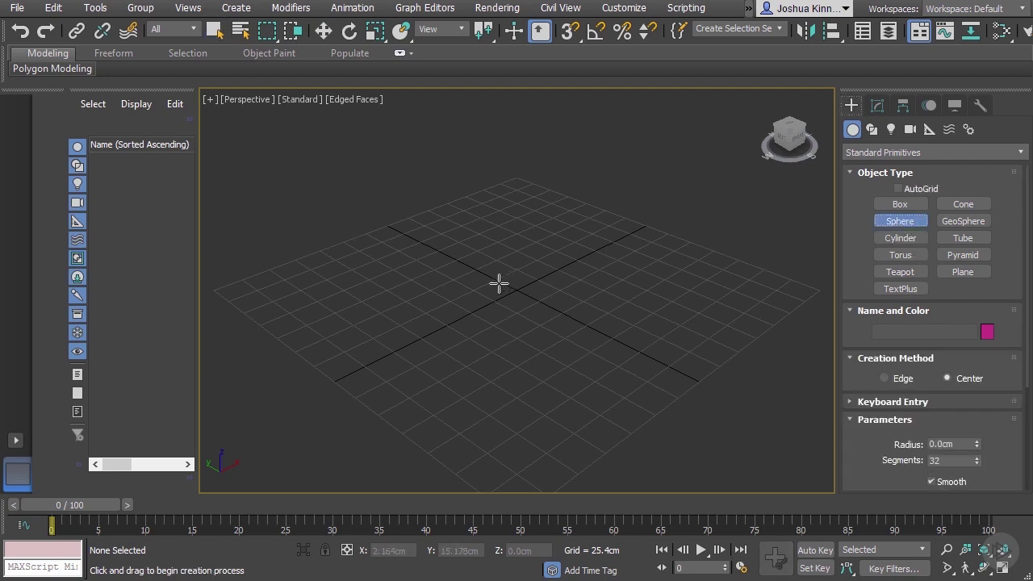
left_click_drag(464, 261, 548, 296)
left_click_drag(620, 276, 644, 290)
left_click_drag(550, 402, 563, 427)
right_click(618, 374)
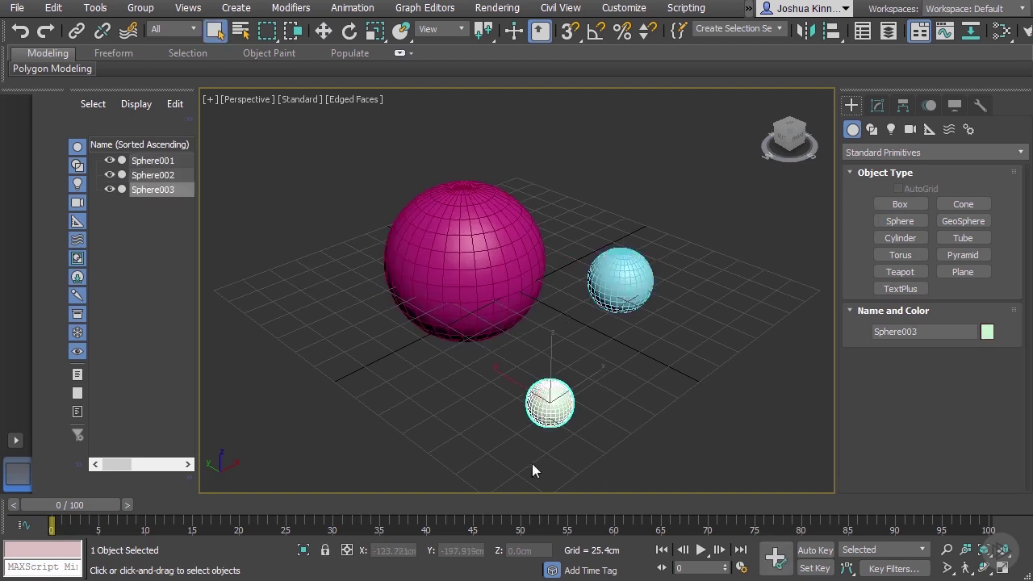
left_click(639, 383)
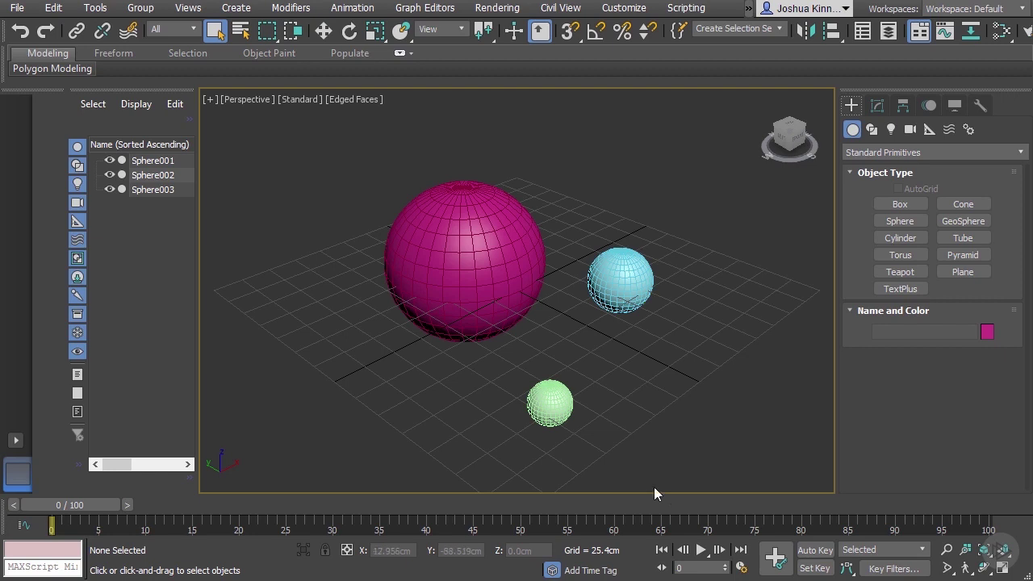
- Group all three spheres under the name Spheres
left_click_drag(734, 452, 331, 148)
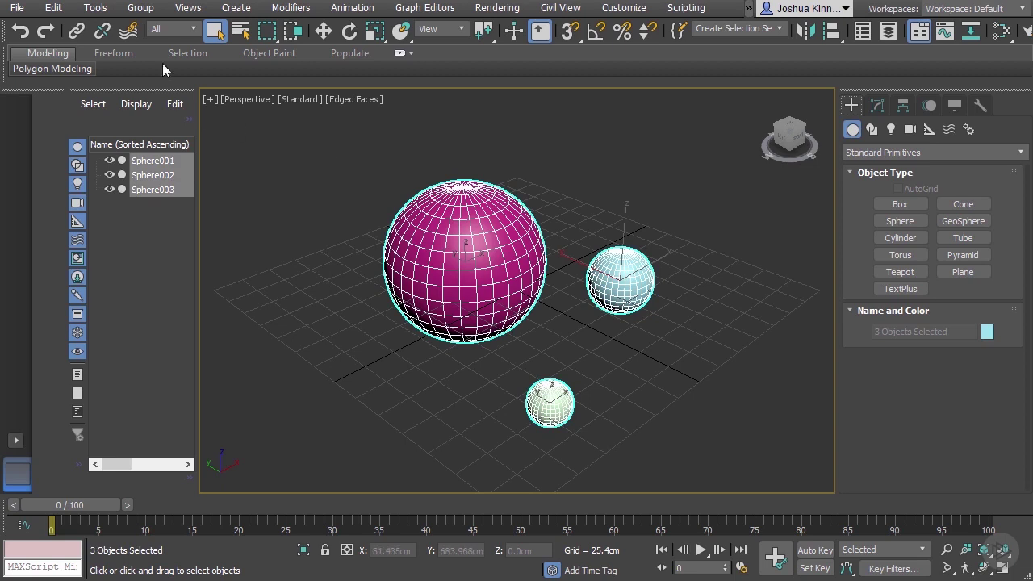
left_click(152, 9)
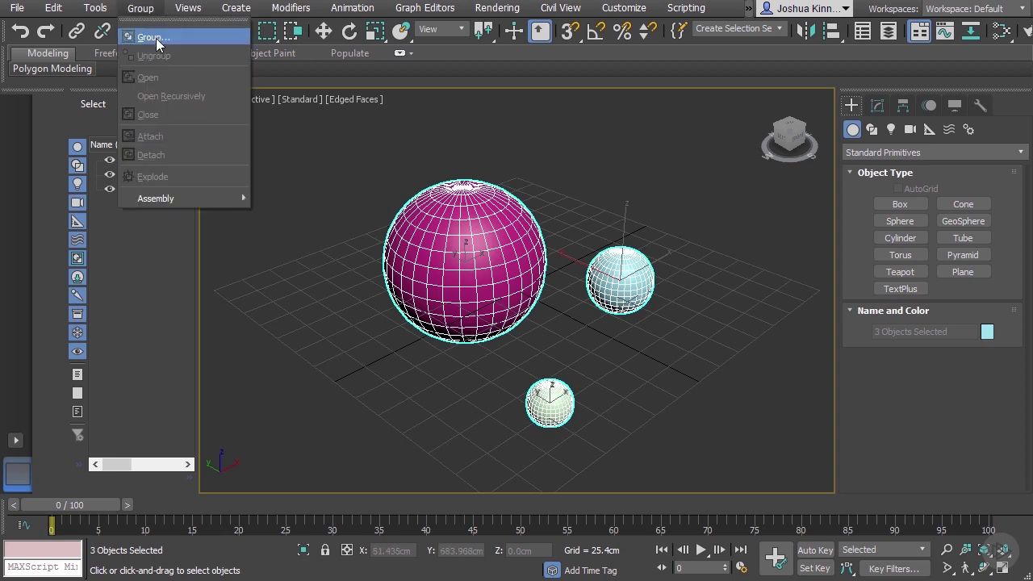
left_click(155, 38)
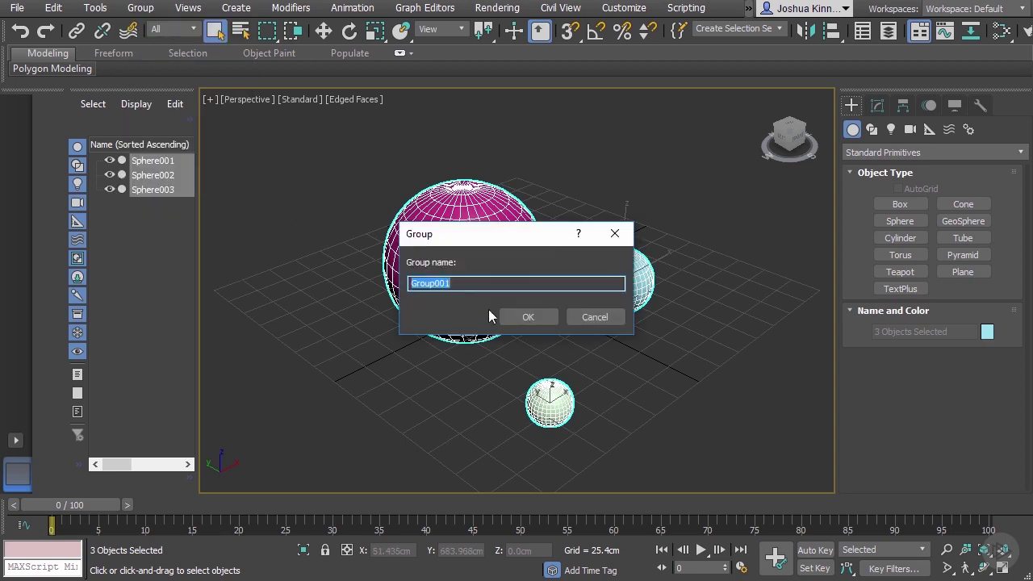
type("Spheres")
key("Return")
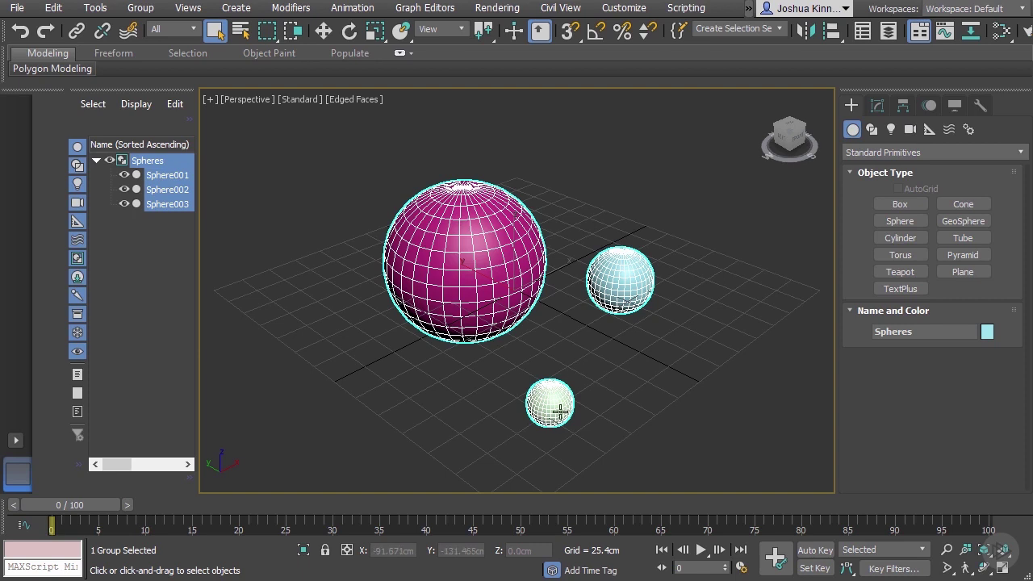
- Move the whole Spheres group along the X axis to about X -17.2 cm
left_click(334, 364)
left_click(417, 283)
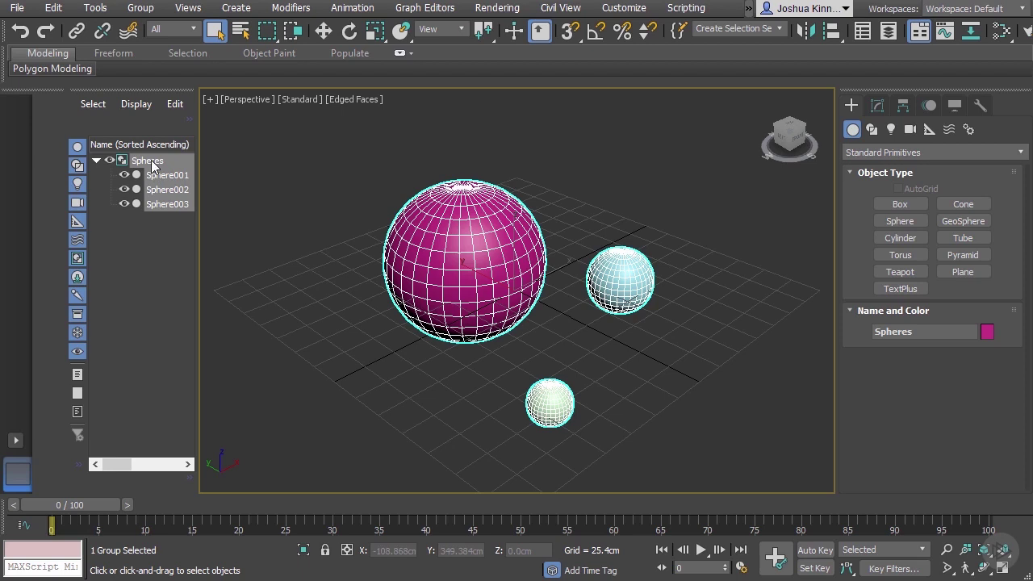
left_click(320, 36)
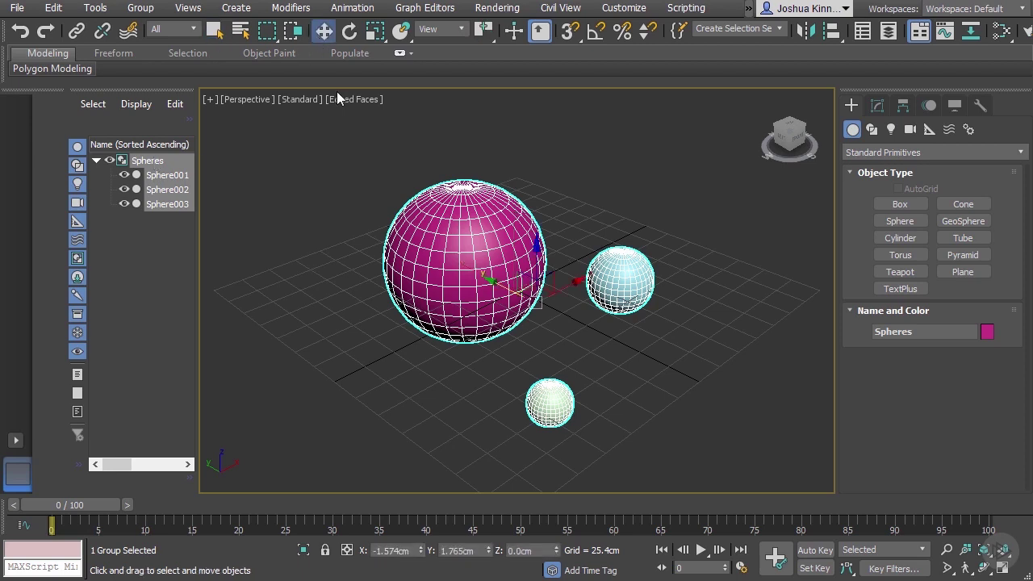
left_click_drag(565, 291, 547, 320)
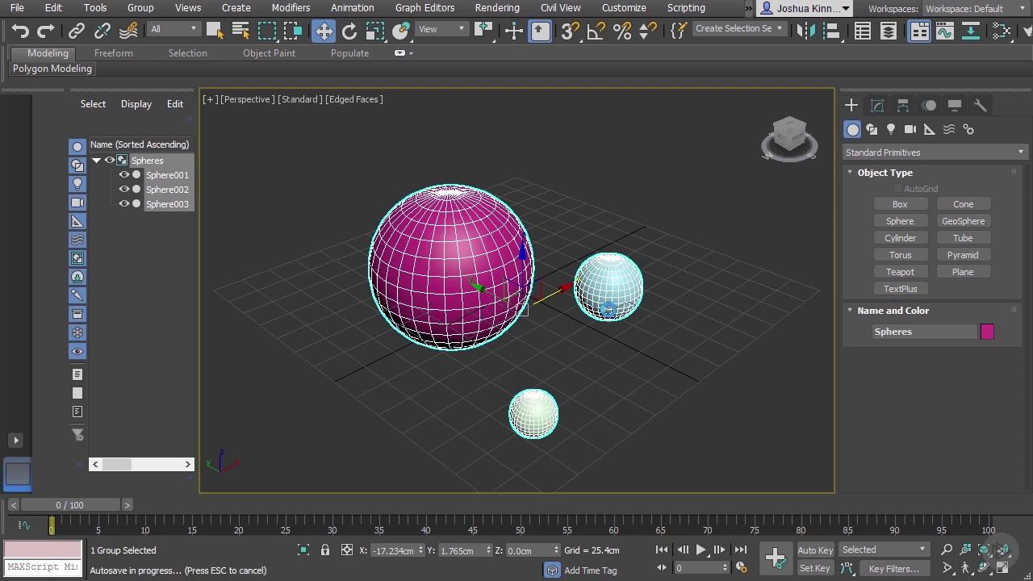
- Open the Spheres group and move the medium blue sphere to about X -20.5 cm, Y -85.4 cm
left_click(153, 11)
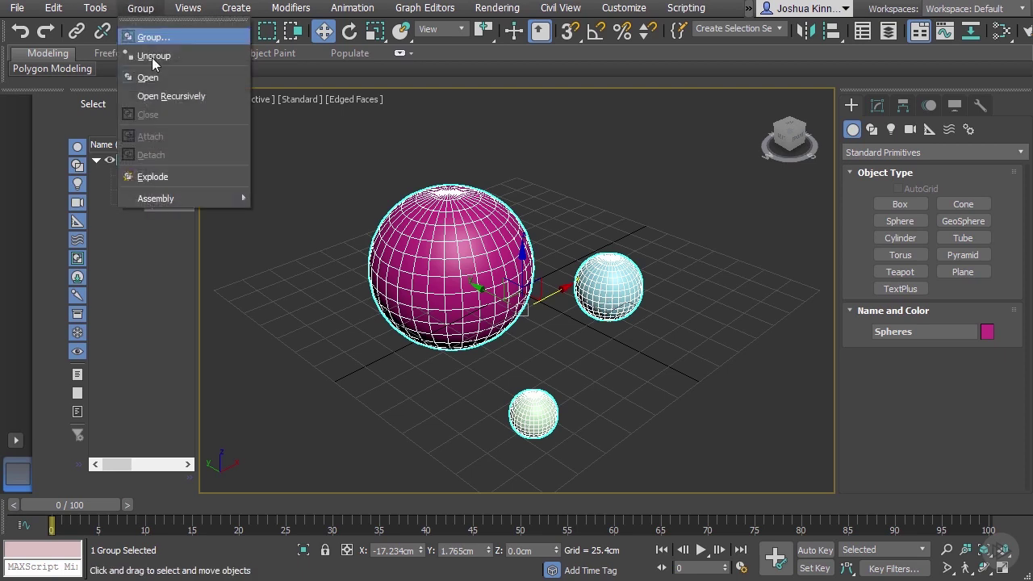
left_click(149, 78)
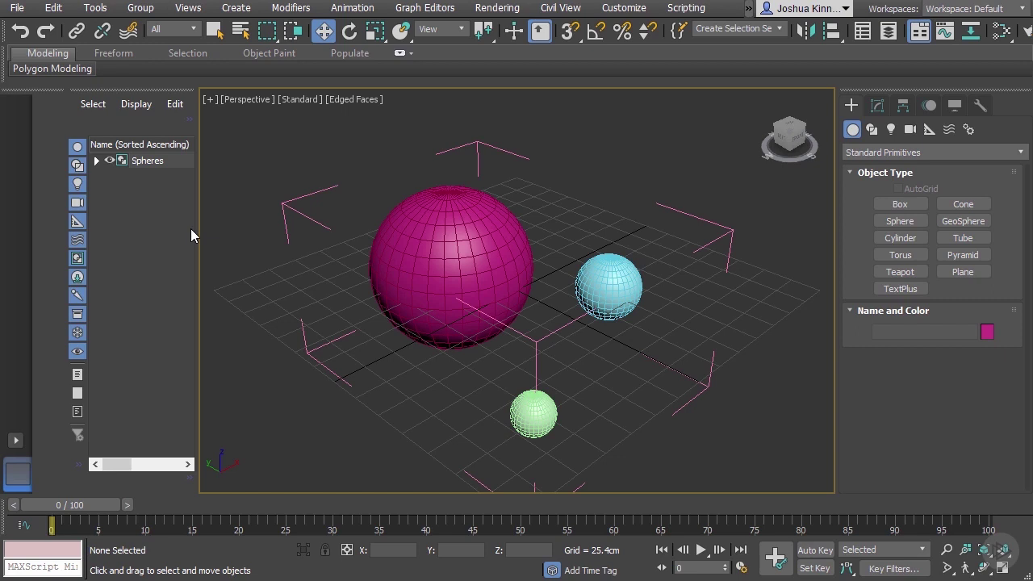
left_click(592, 289)
left_click_drag(627, 292, 578, 345)
left_click_drag(495, 299, 537, 319)
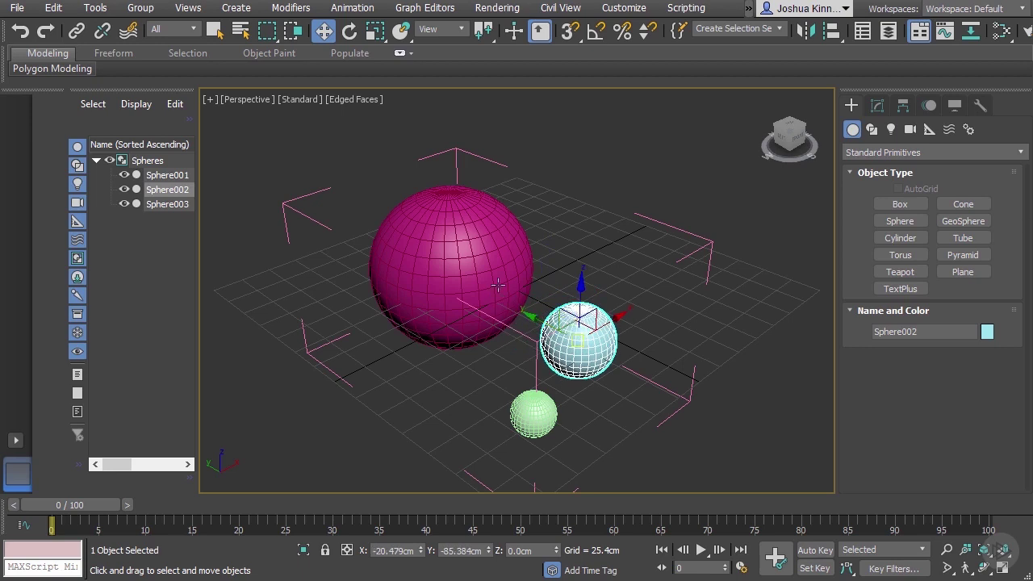
- Move the small green sphere to about X -43.2 cm, Y -180.4 cm, and close the Spheres group
left_click(531, 411)
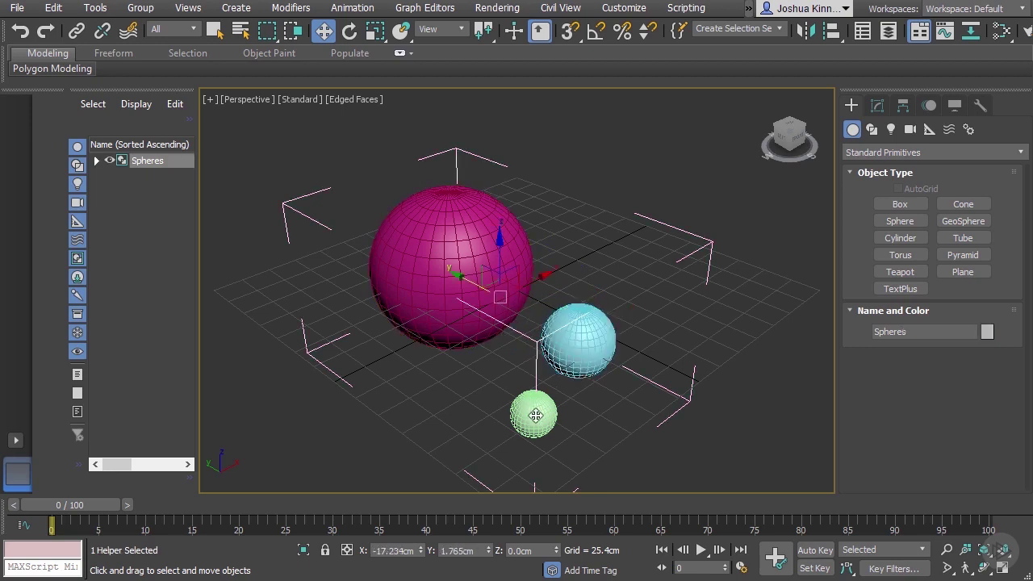
left_click(520, 417)
left_click_drag(563, 397, 659, 391)
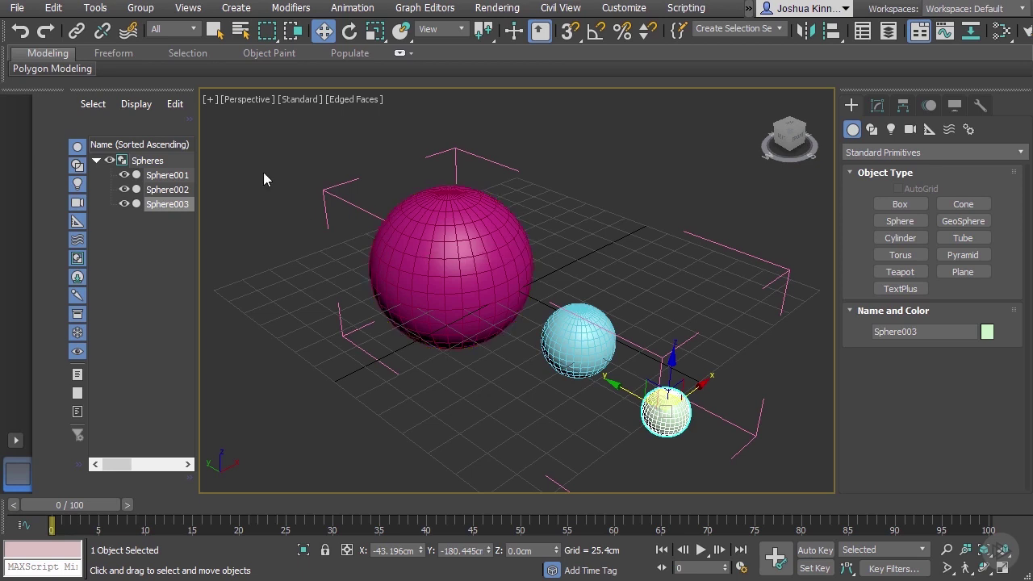
left_click(149, 10)
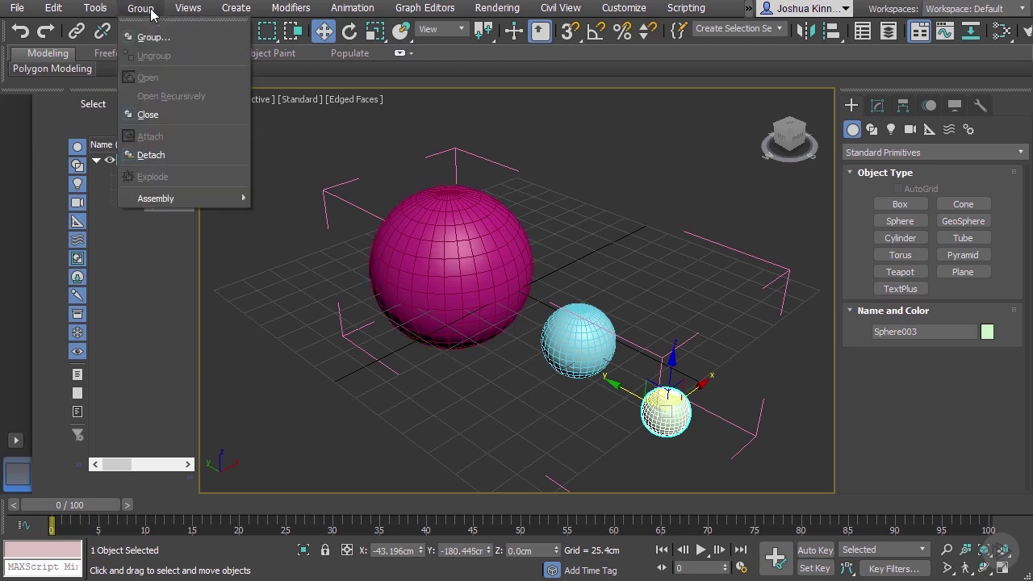
left_click(148, 115)
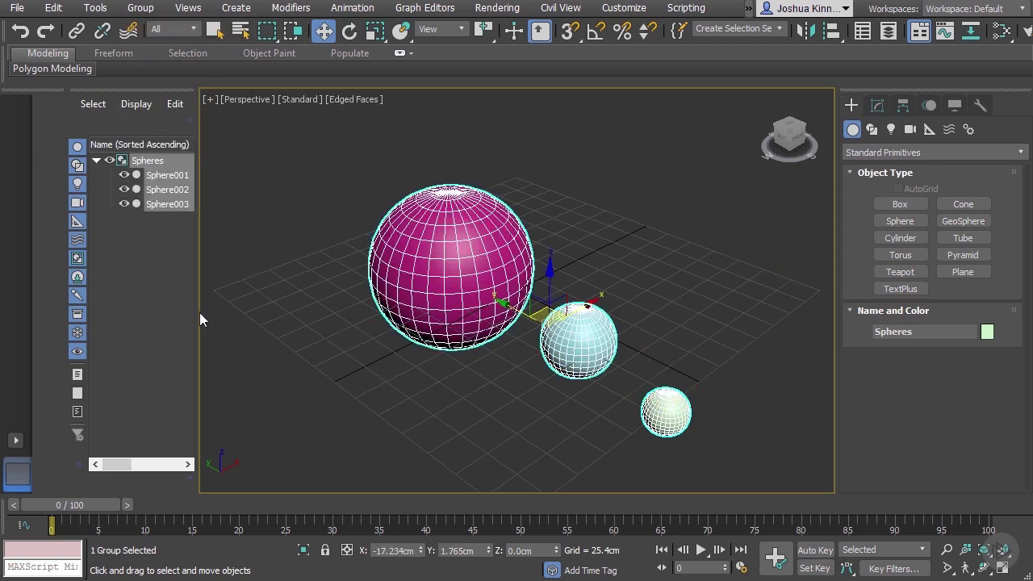
left_click(481, 364)
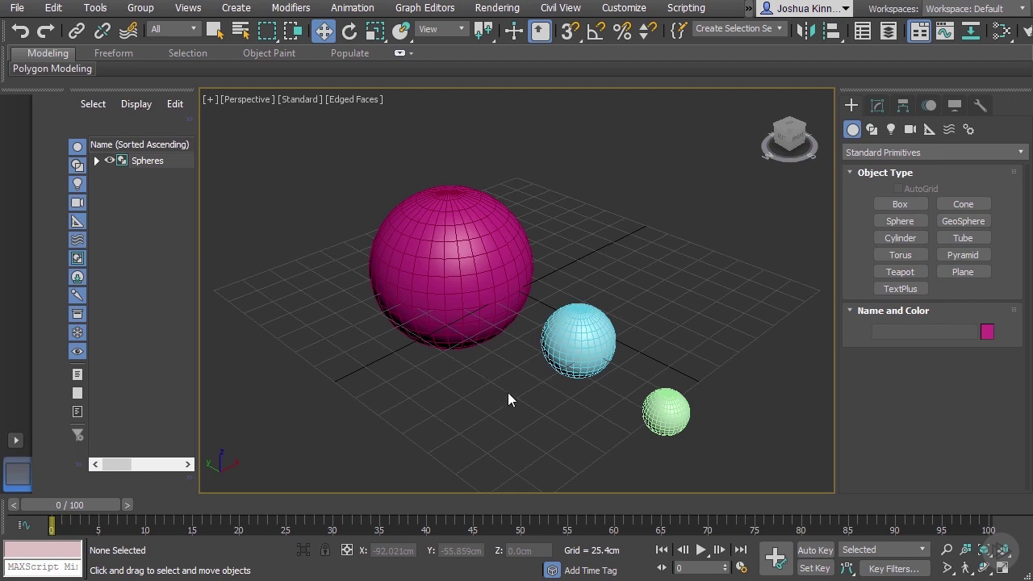
- Reopen the Spheres group and detach the small green sphere from it
left_click(682, 409)
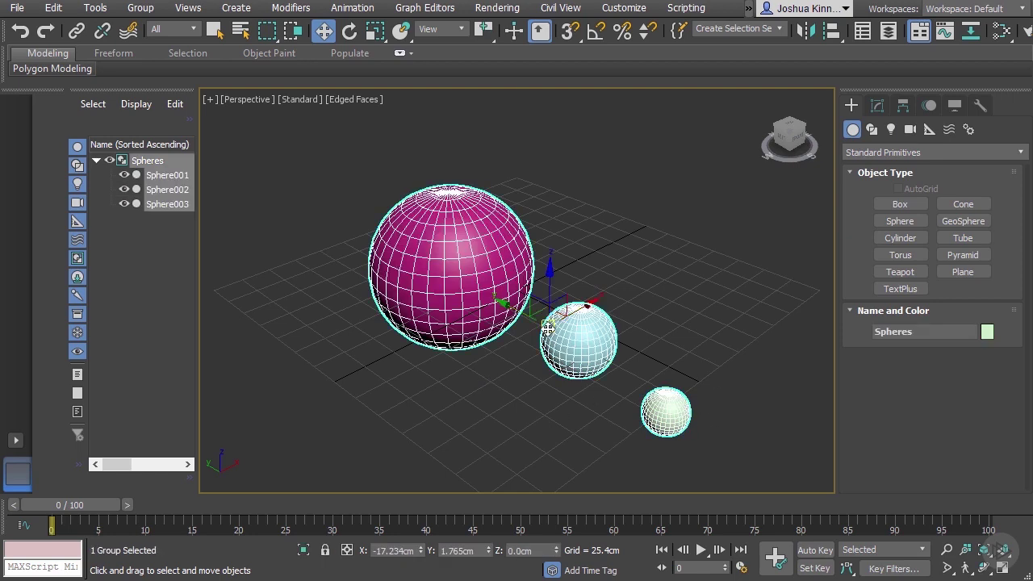
left_click(147, 8)
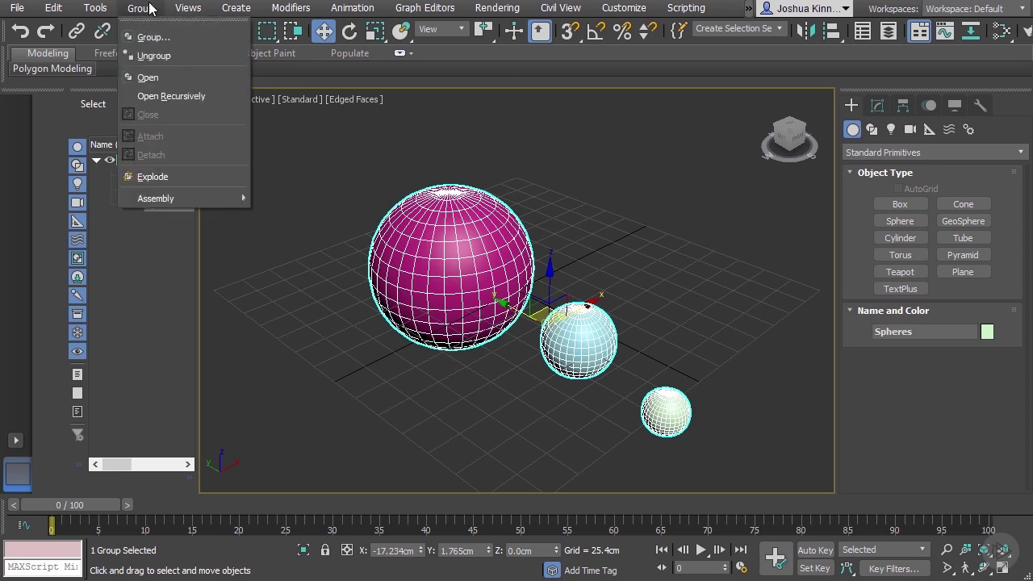
left_click(159, 77)
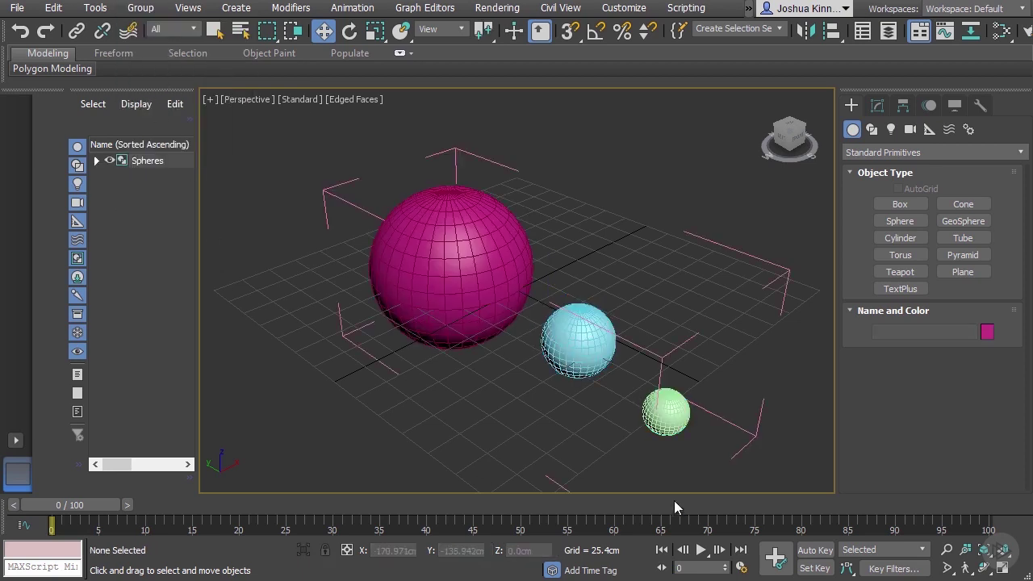
left_click(670, 421)
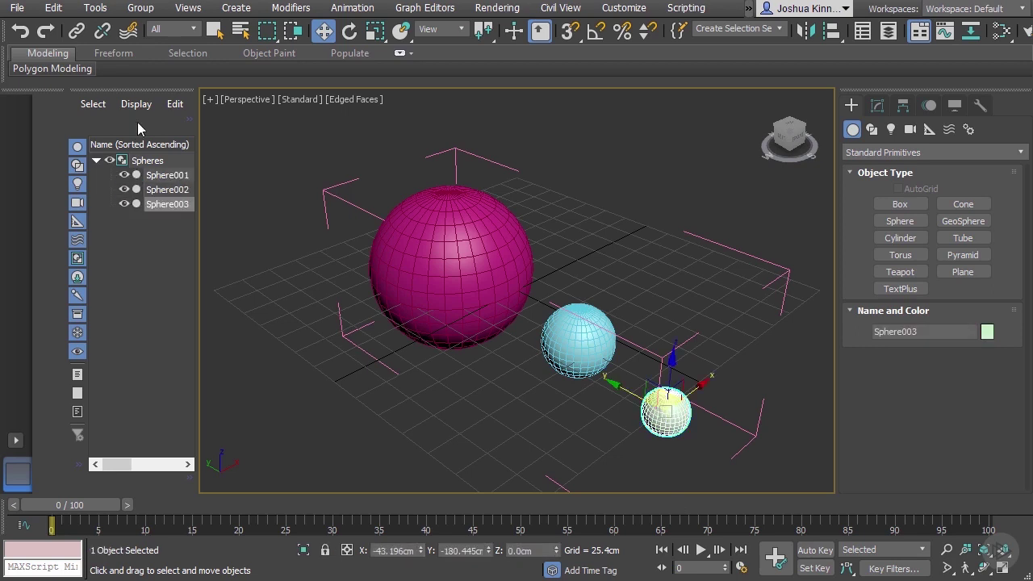
left_click(141, 10)
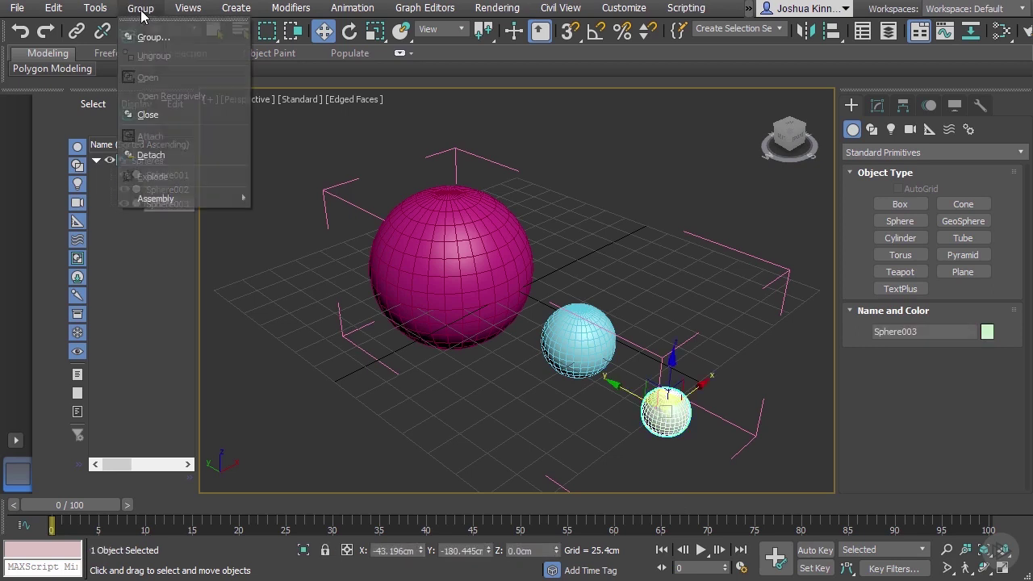
left_click(153, 155)
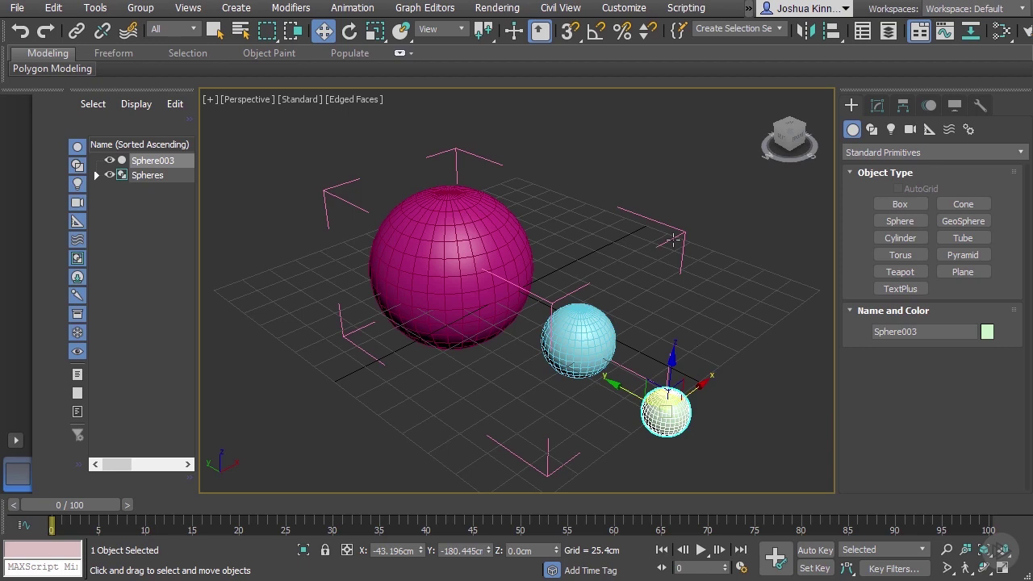
- Attach the small green sphere back to the Spheres group and clear the selection
left_click(141, 8)
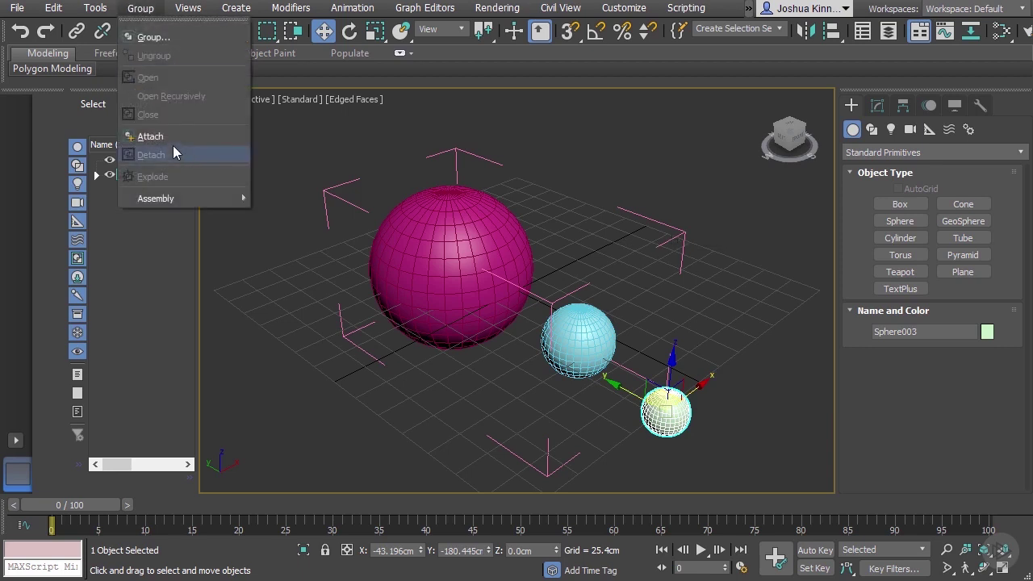
left_click(168, 137)
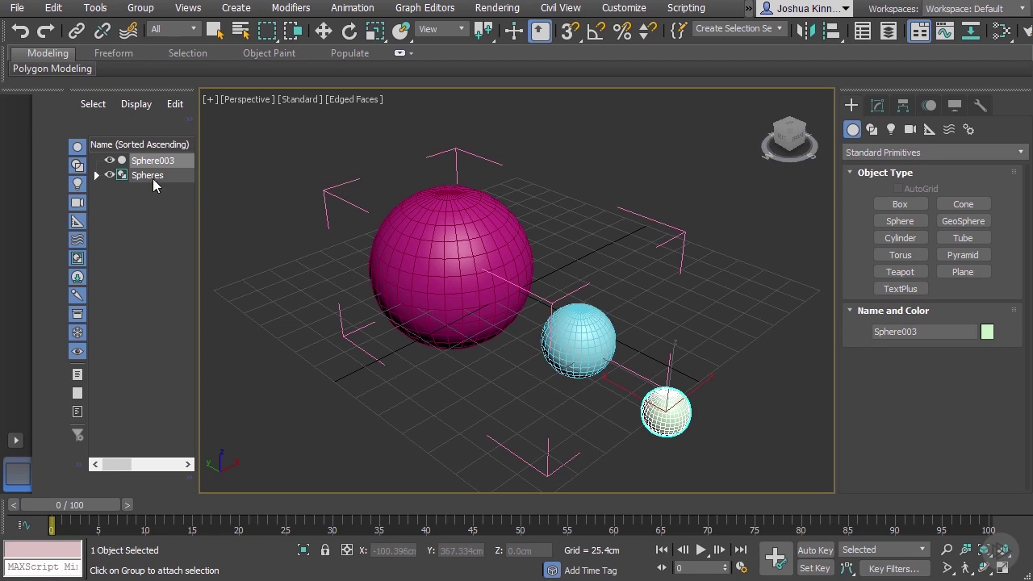
left_click(332, 195)
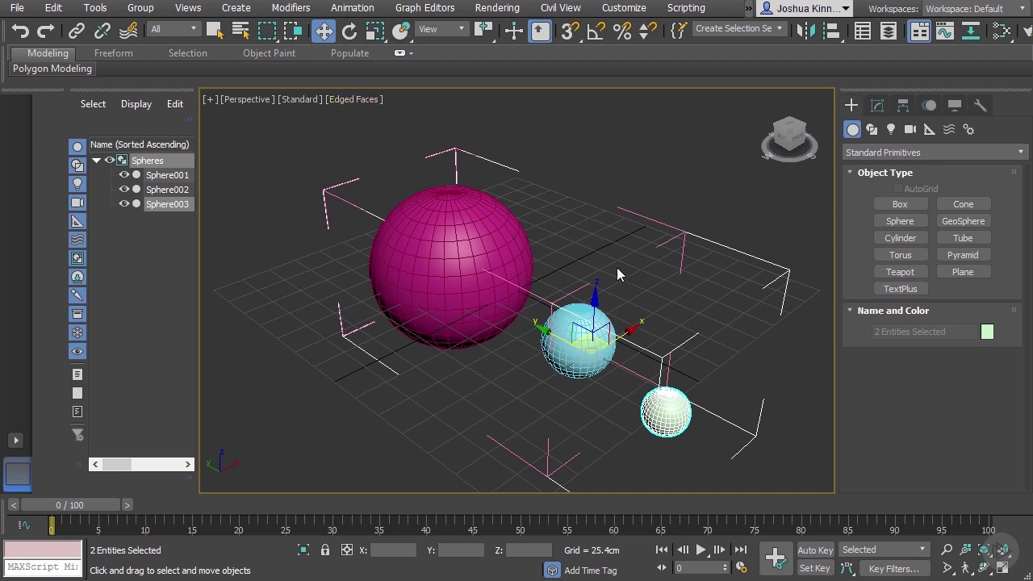
left_click(654, 194)
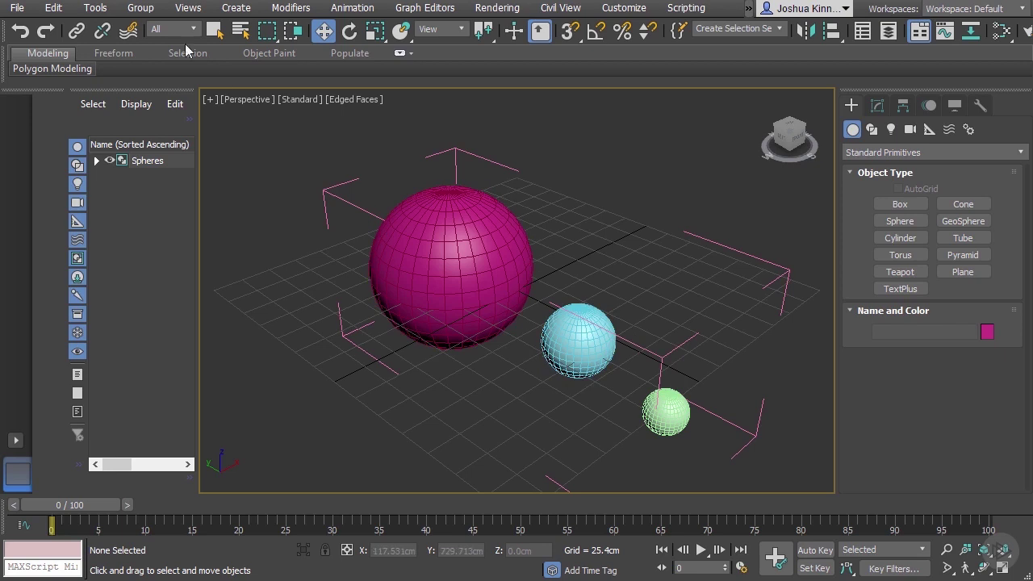
- Close the open Spheres group with its large magenta sphere selected, and clear the selection
left_click(140, 8)
left_click(427, 240)
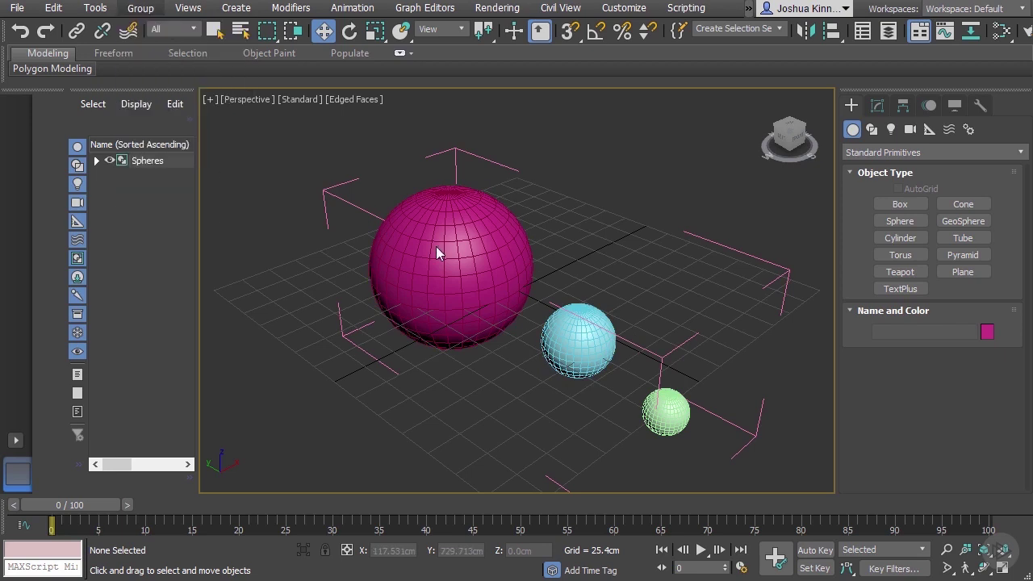
left_click(418, 232)
left_click(141, 8)
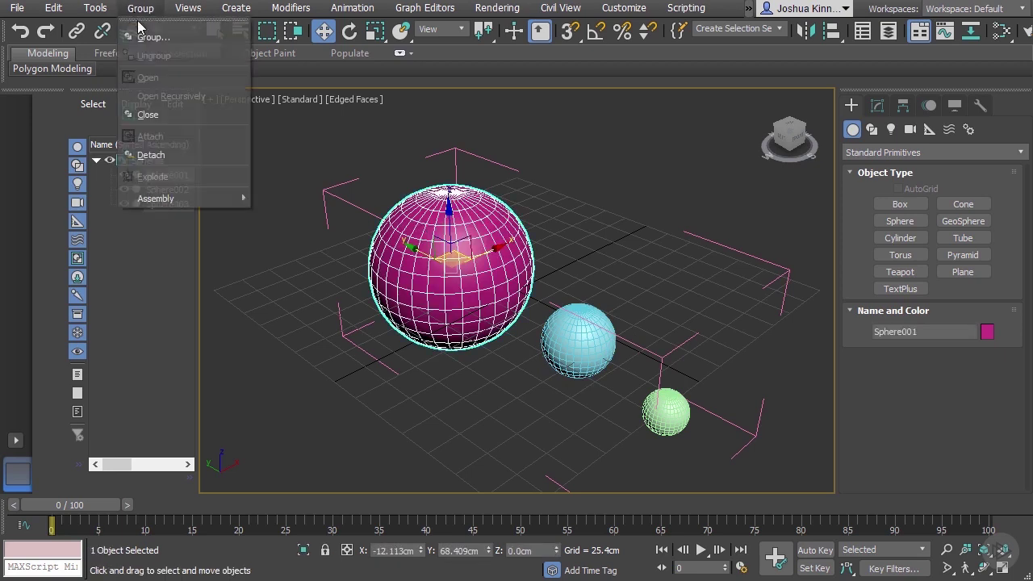
left_click(143, 113)
left_click(363, 385)
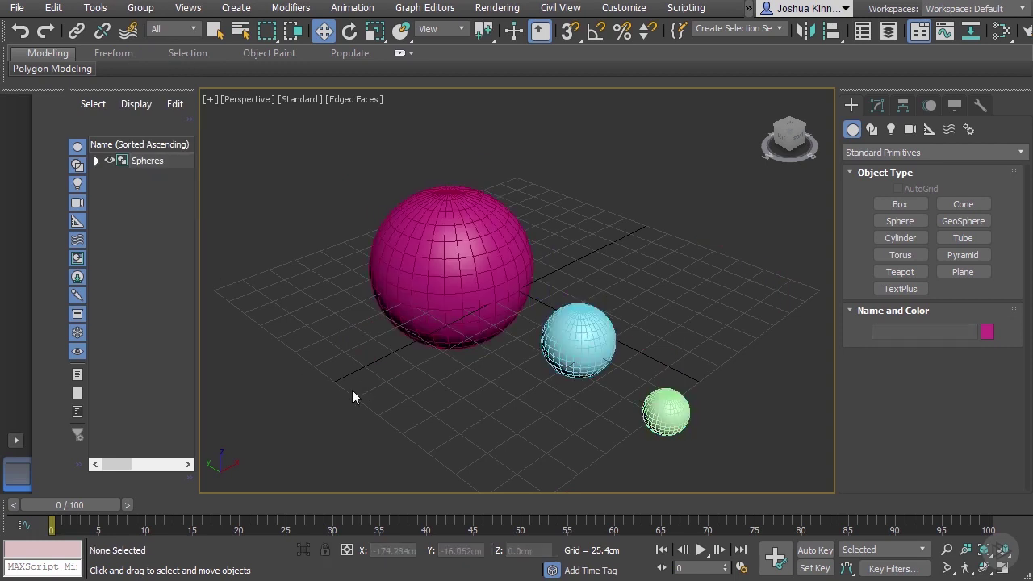
- Ungroup the Spheres group into individual spheres and deselect them
left_click(480, 266)
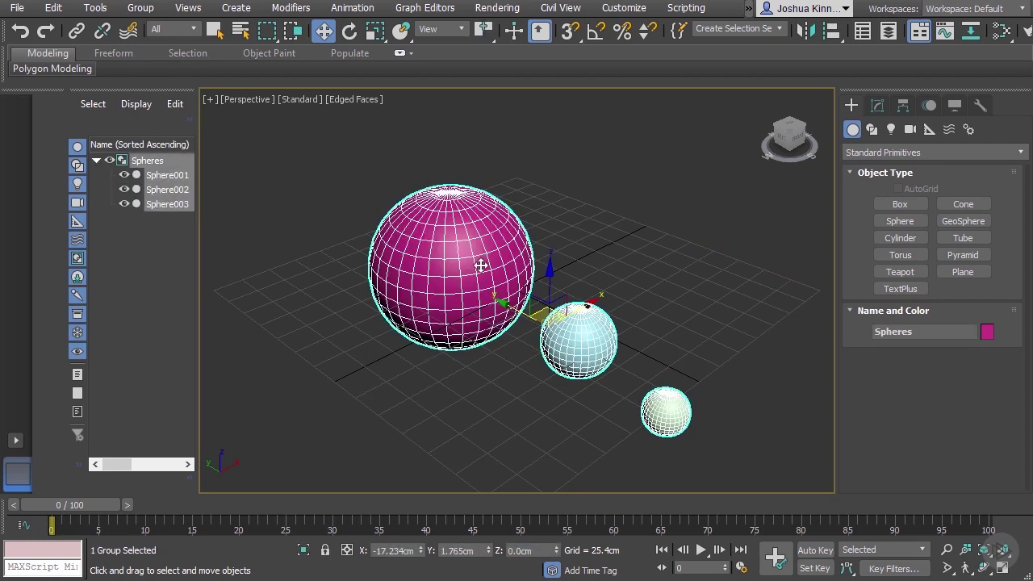
left_click(139, 9)
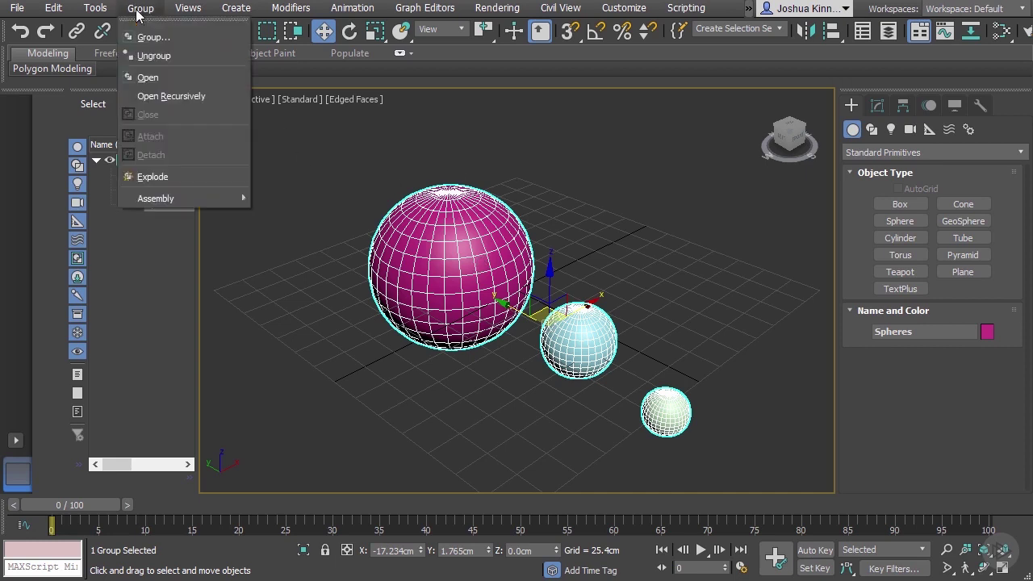
left_click(151, 57)
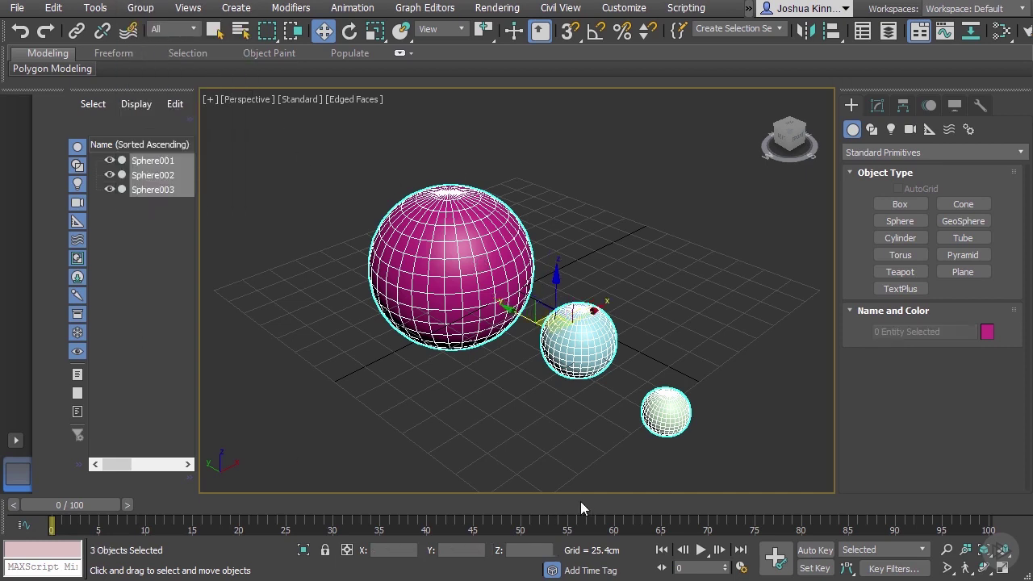
left_click(637, 411)
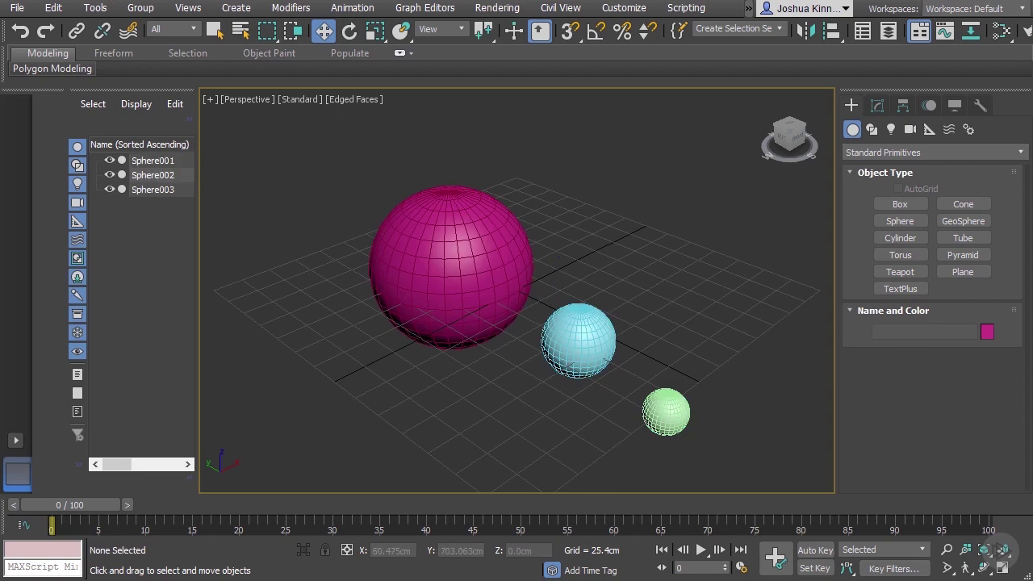
left_click(150, 14)
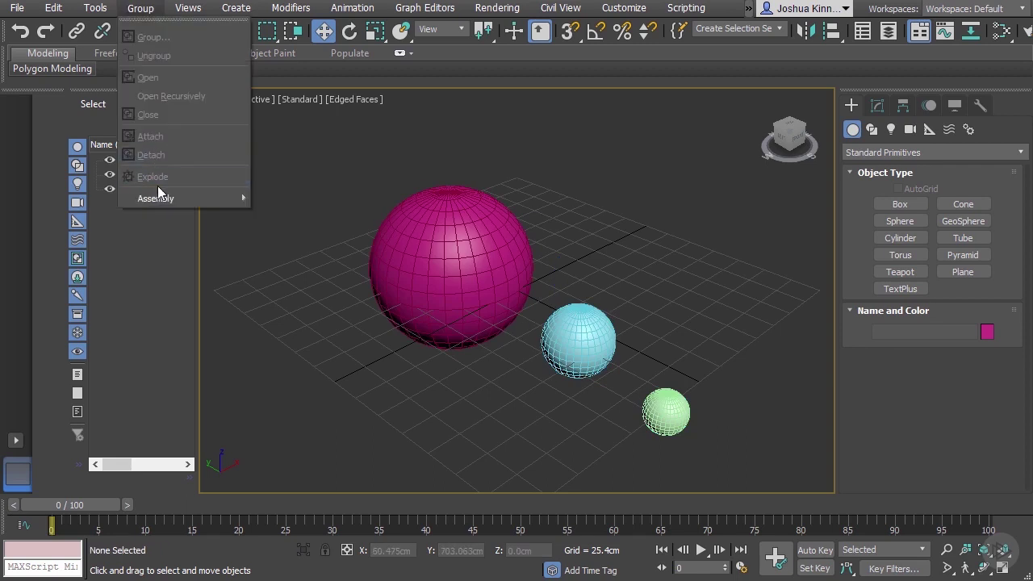
left_click(338, 408)
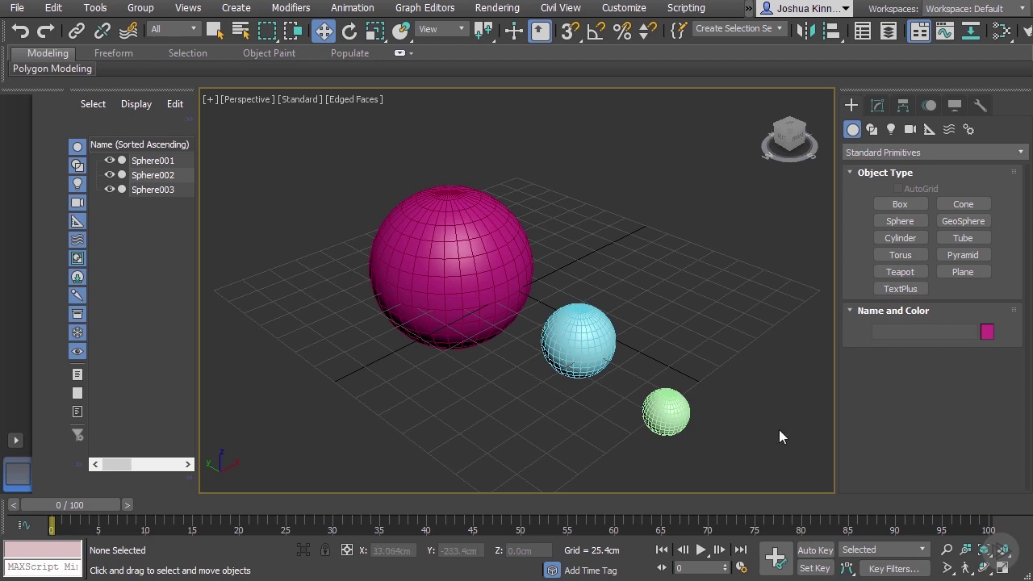
- Group the cyan sphere and the small green sphere under the name Small
left_click_drag(726, 461, 557, 315)
left_click(140, 8)
left_click(140, 34)
type("Small")
key("Return")
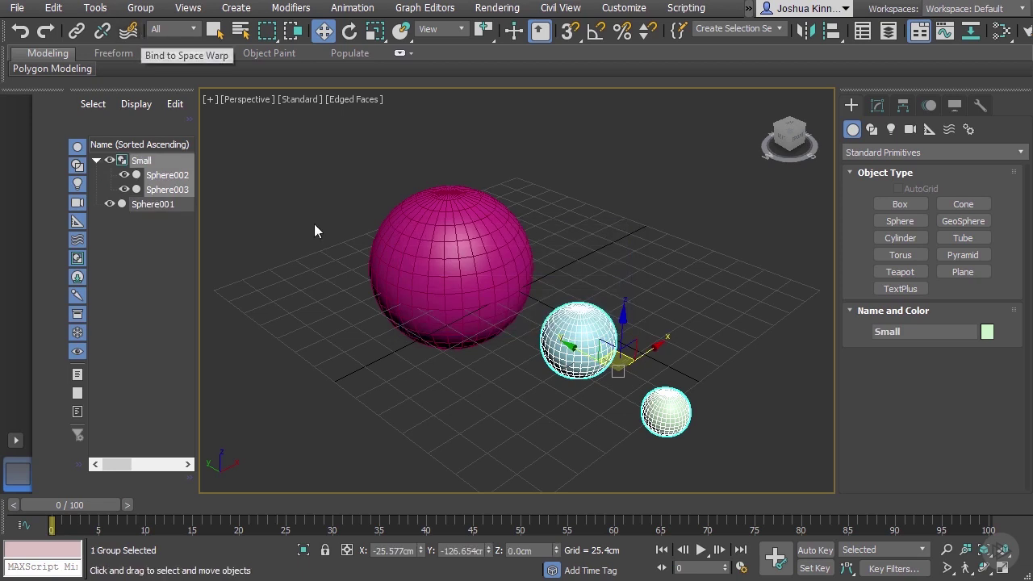
- Add the large magenta sphere to the selected Small group and nest both in a new group named Spheres
left_click(473, 256, "ctrl")
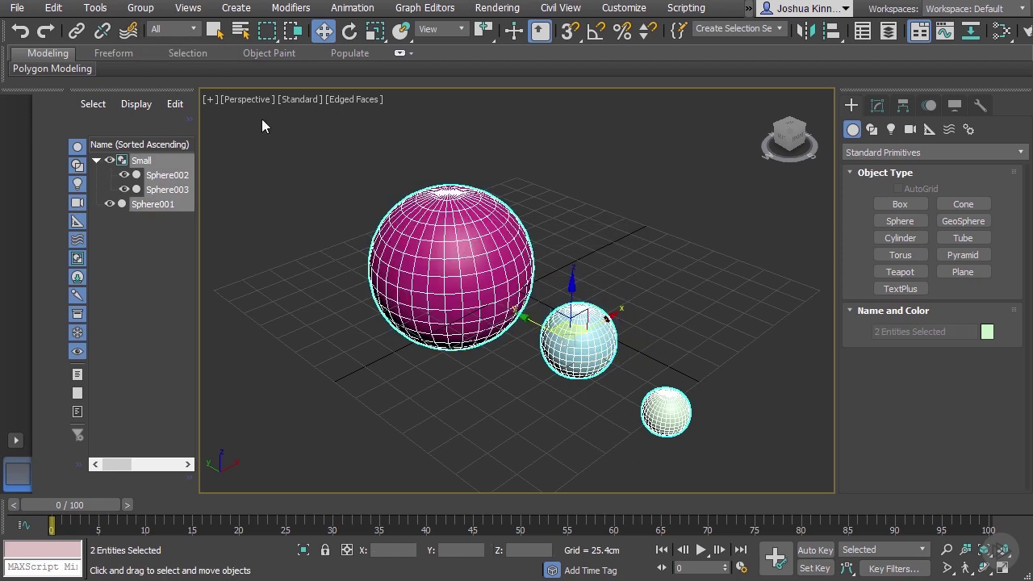
left_click(140, 8)
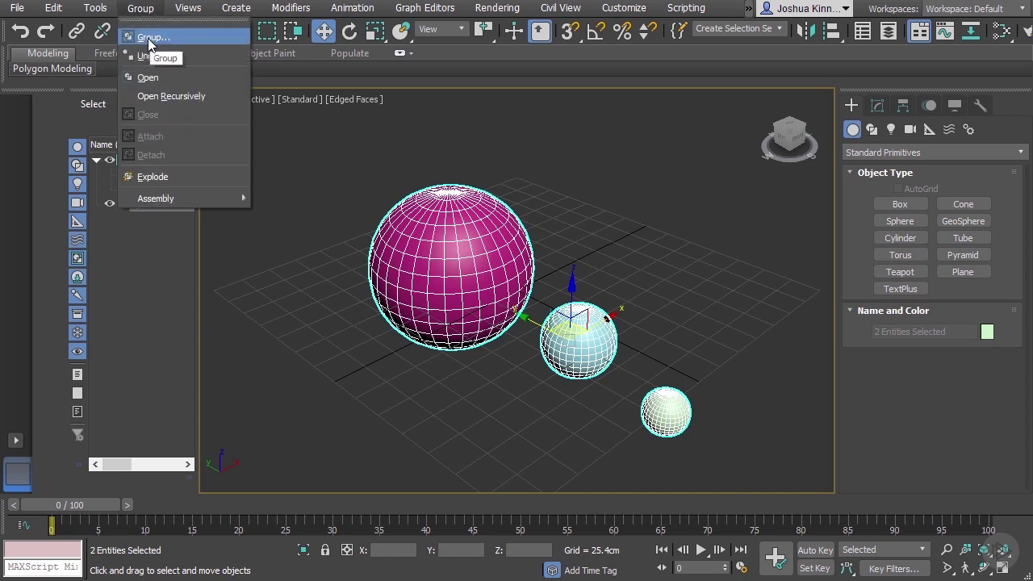
left_click(150, 37)
type("Shpers")
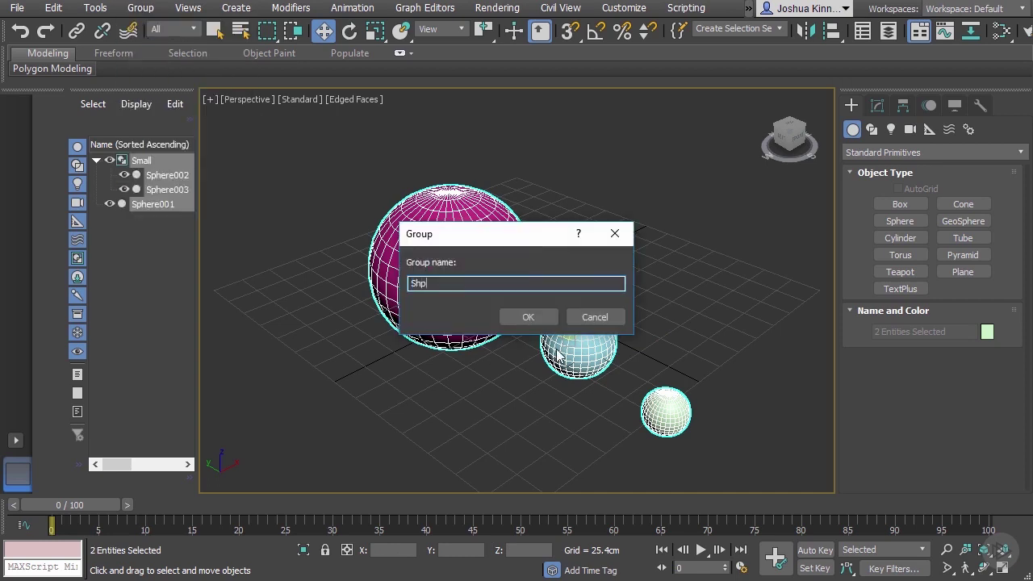
key("BackSpace")
key("BackSpace")
key("BackSpace")
key("BackSpace")
key("BackSpace")
type("pheres")
key("Return")
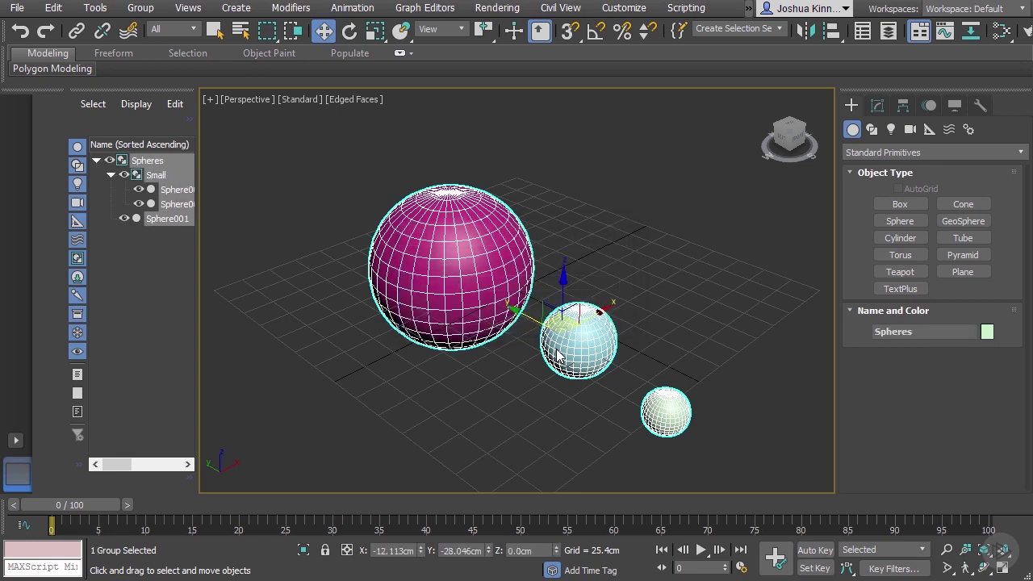
- Explode the nested Spheres group into individual spheres and clear the selection
left_click(142, 278)
left_click(148, 161)
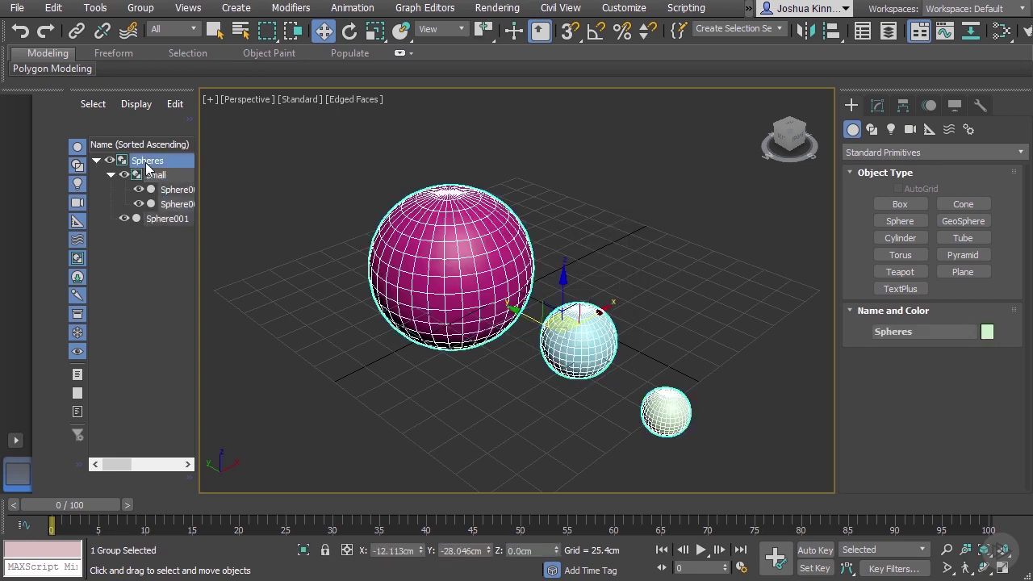
left_click(149, 180)
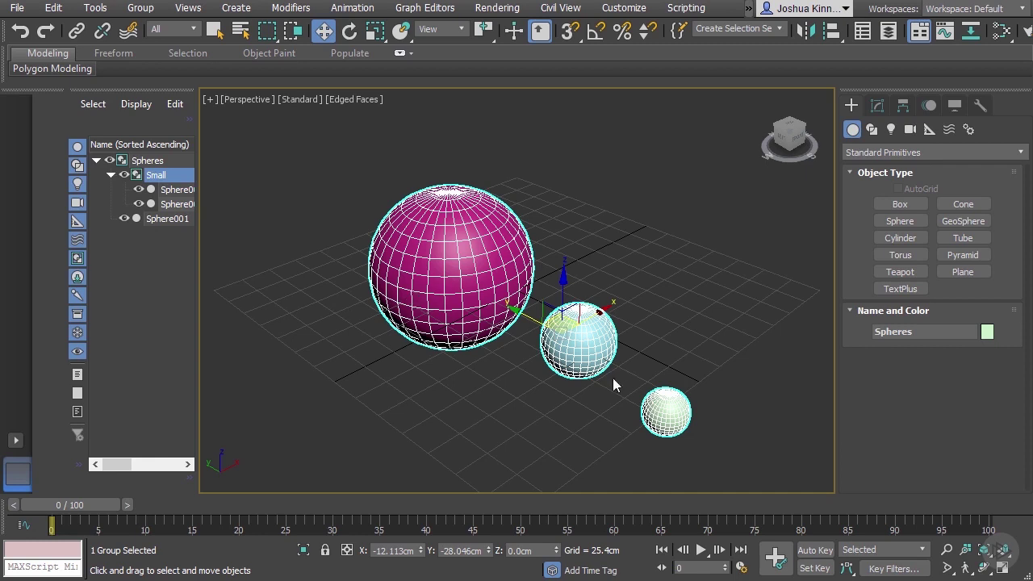
left_click(134, 10)
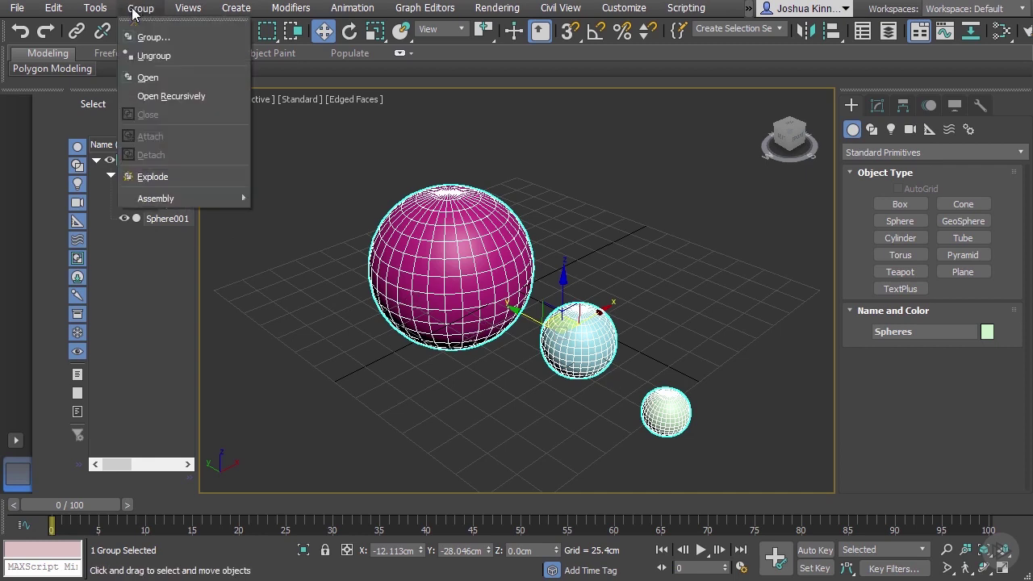
left_click(172, 178)
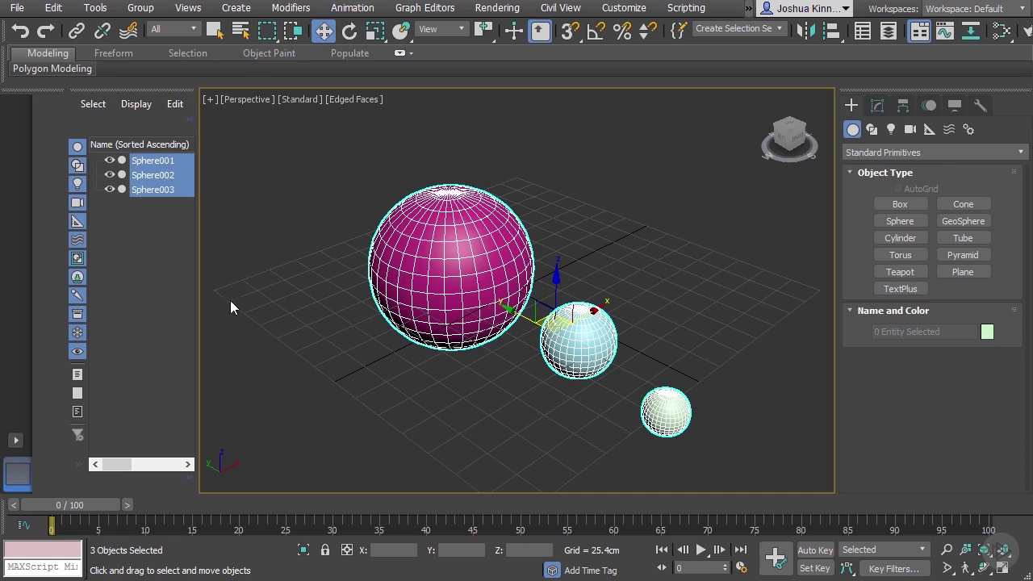
left_click(455, 385)
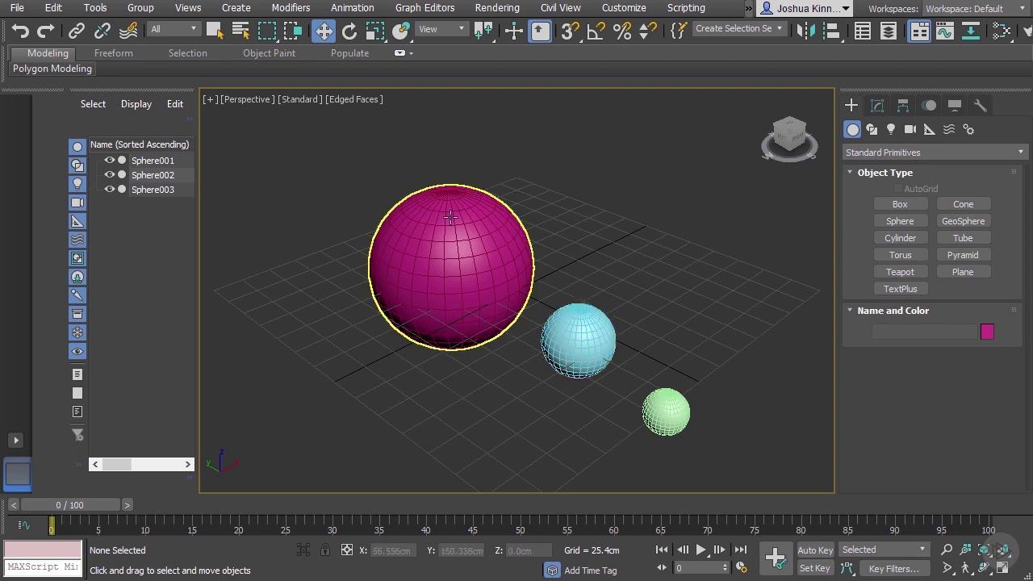
left_click(468, 259)
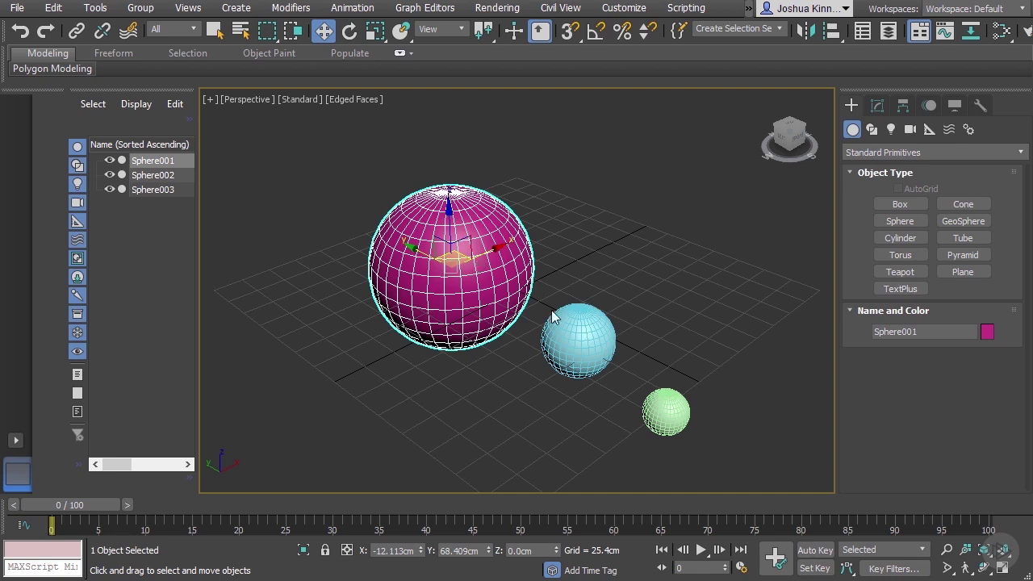
left_click(573, 331)
left_click(662, 409)
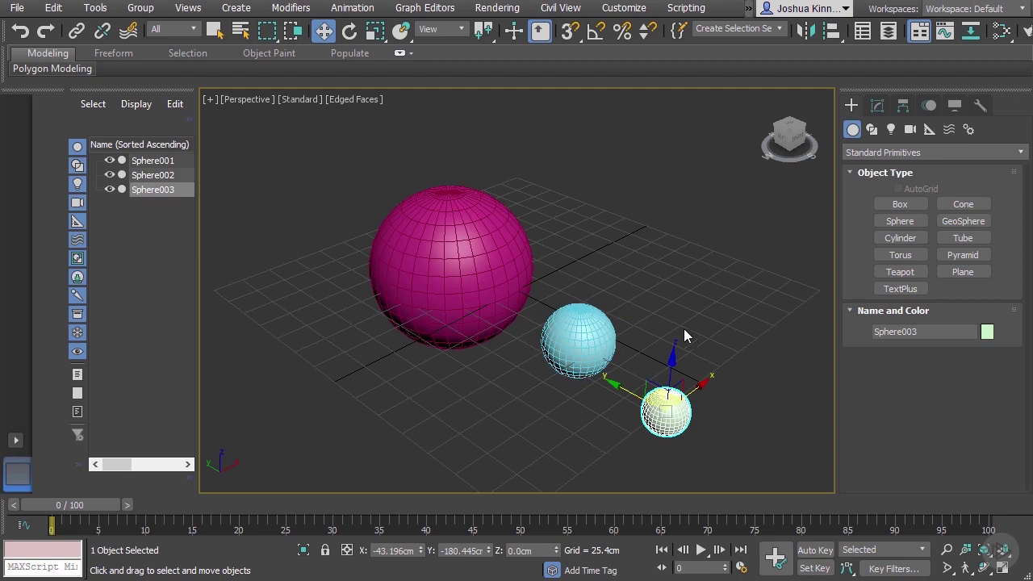
left_click(625, 256)
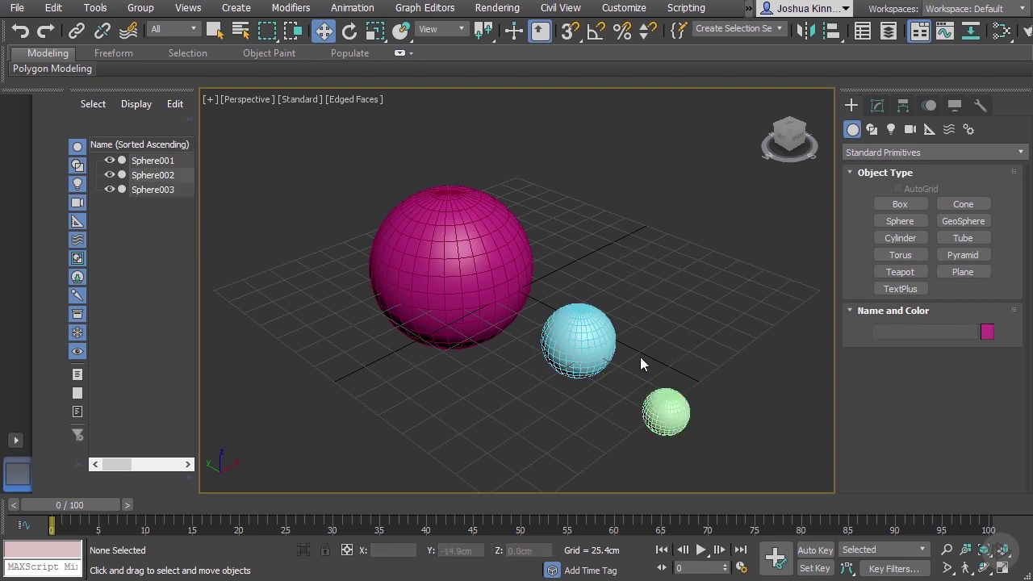
left_click(664, 417)
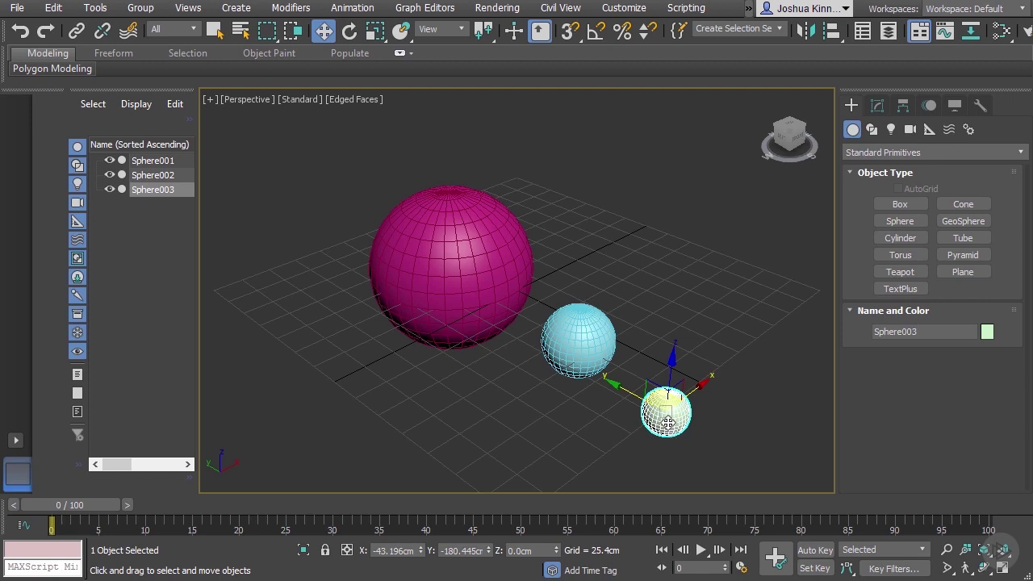
left_click(570, 332)
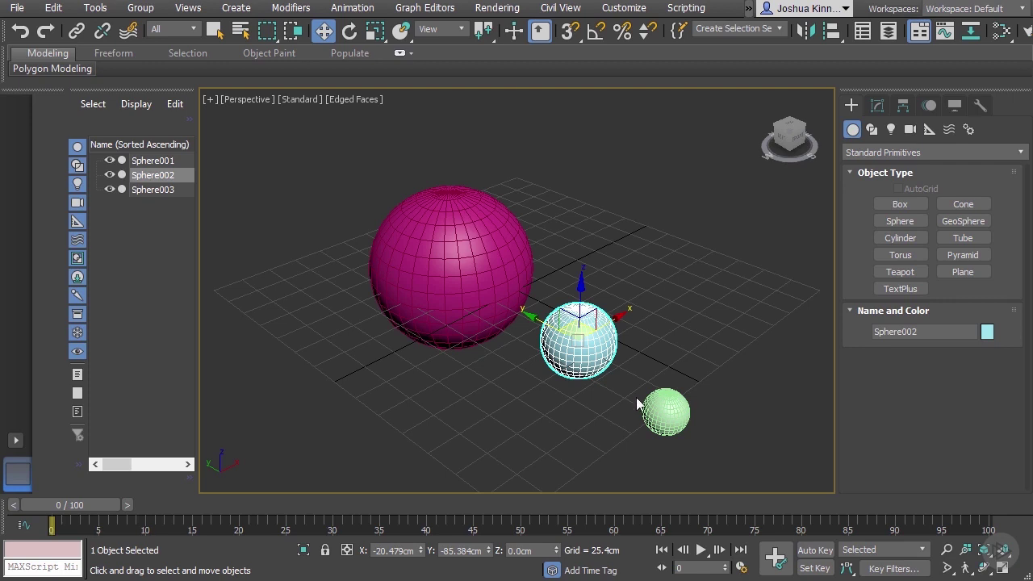
- Link the small green sphere to the cyan sphere as its child
left_click(660, 407)
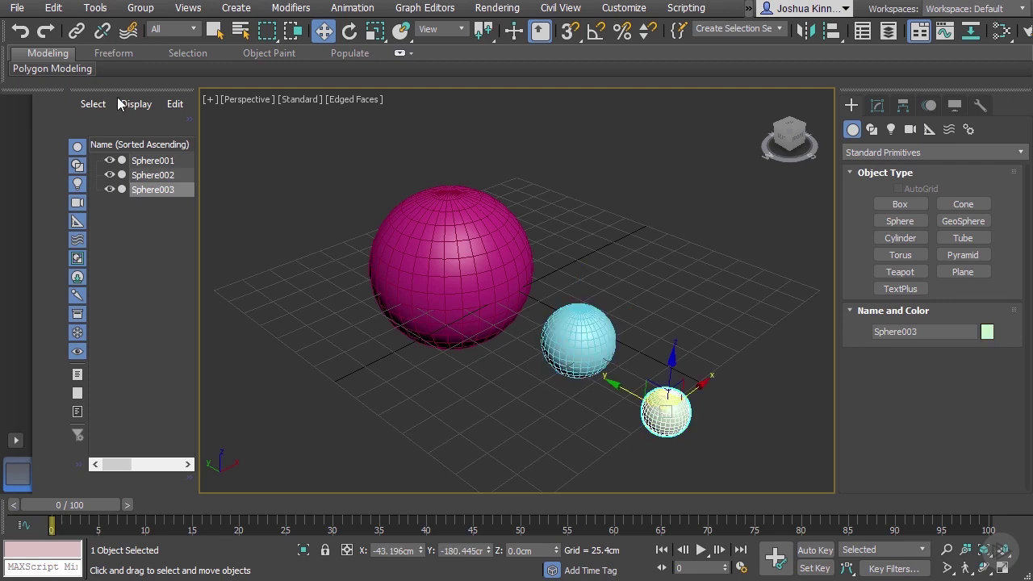
left_click(77, 31)
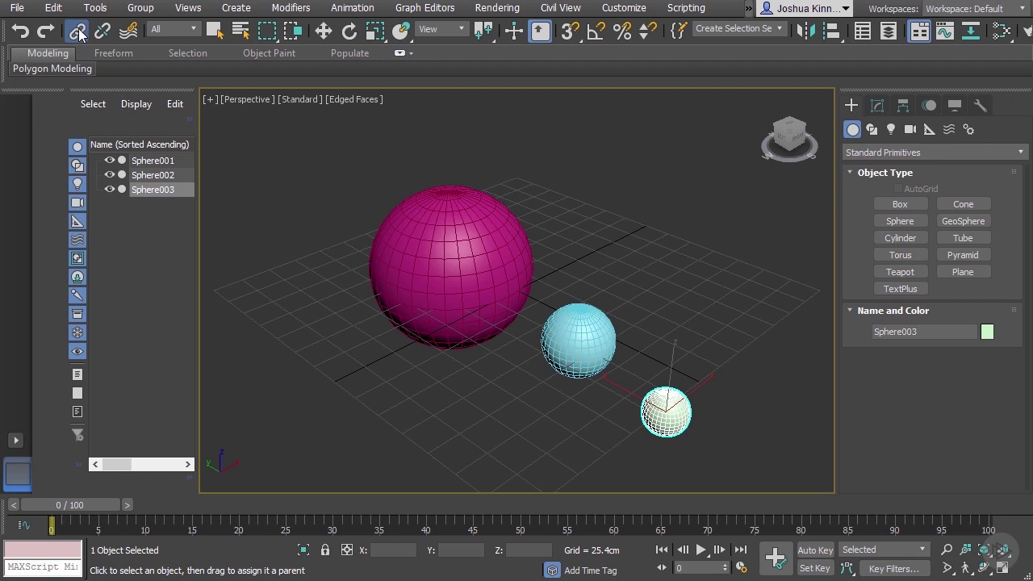
left_click_drag(672, 416, 580, 342)
- Move the green child sphere away from its parent, and move the cyan parent sphere to about X 23.3 cm, Y -100.6 cm
right_click(540, 397)
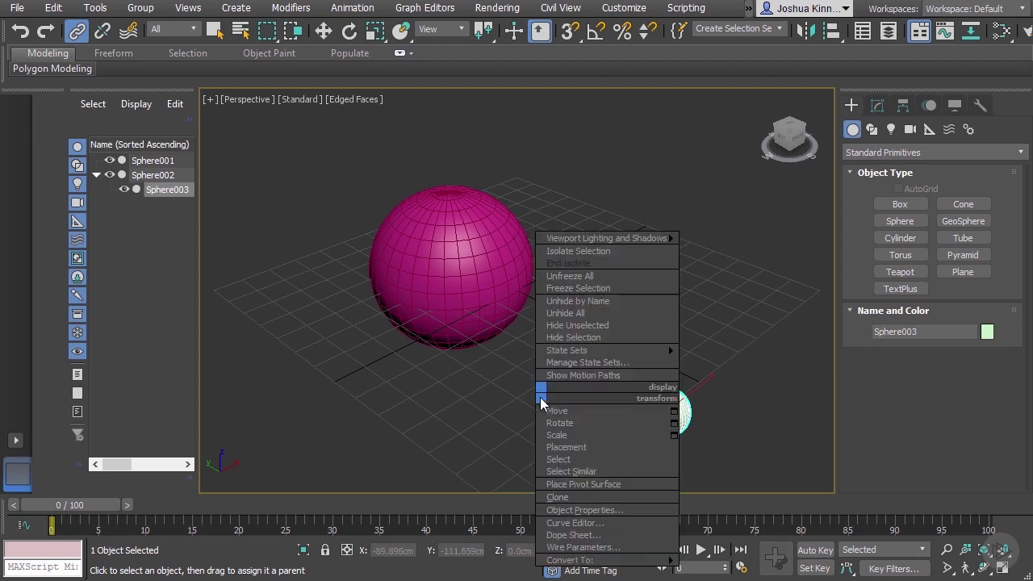
left_click(552, 411)
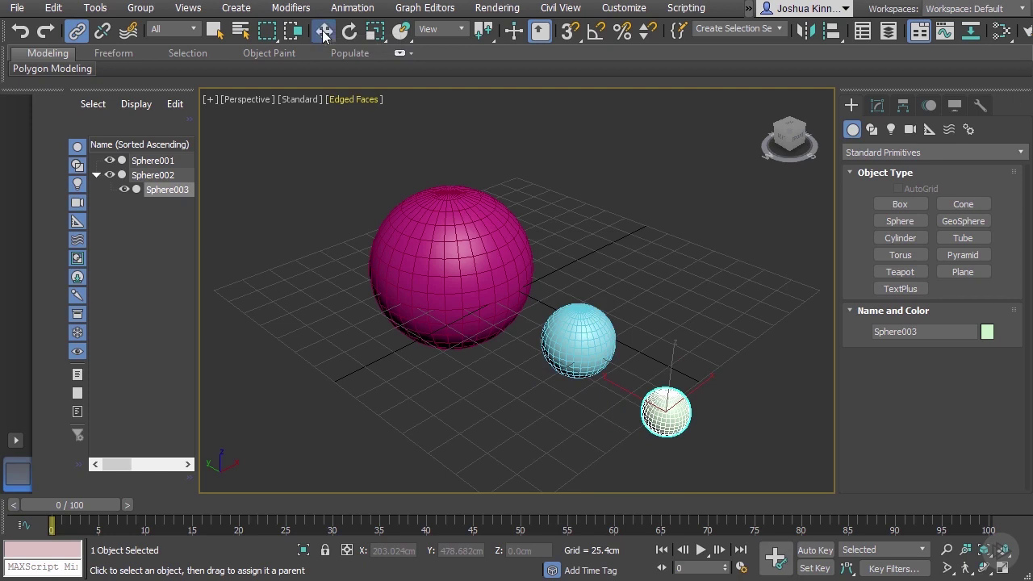
left_click_drag(668, 396, 720, 422)
left_click(595, 337)
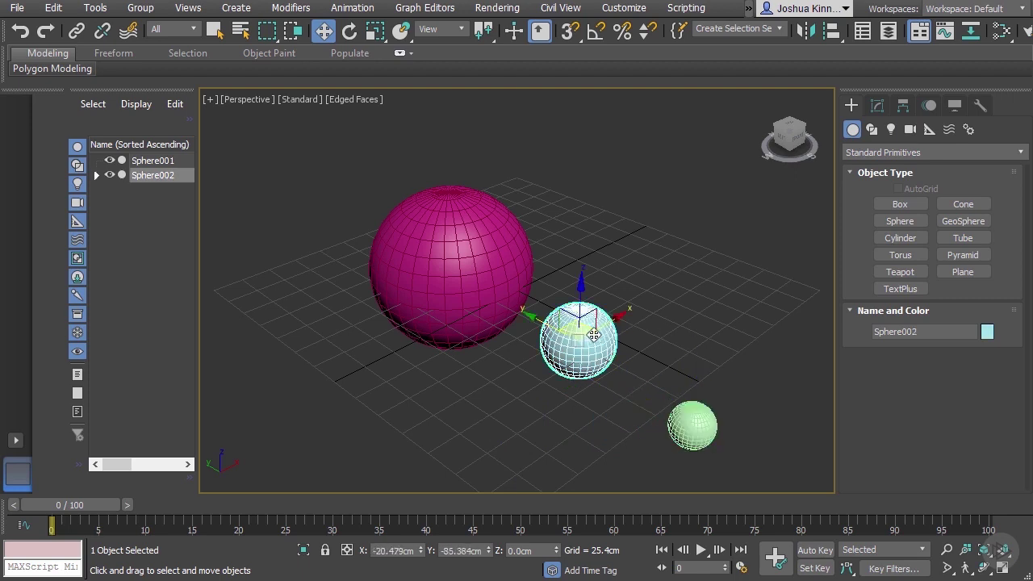
left_click_drag(596, 339, 642, 314)
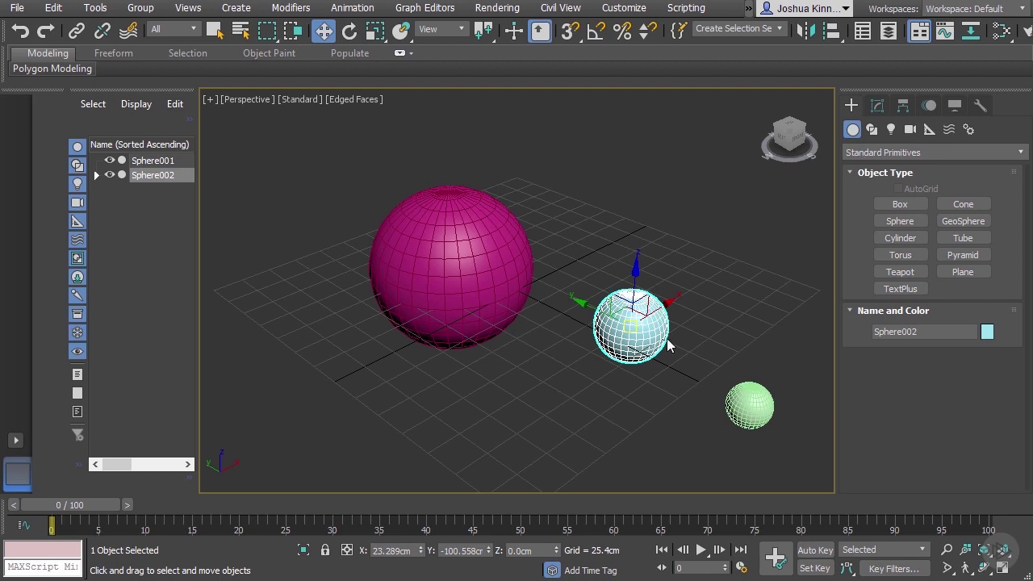
- Link the cyan sphere to the large magenta sphere, and move the magenta parent to about X -60.7 cm, Y 68.4 cm
left_click(75, 34)
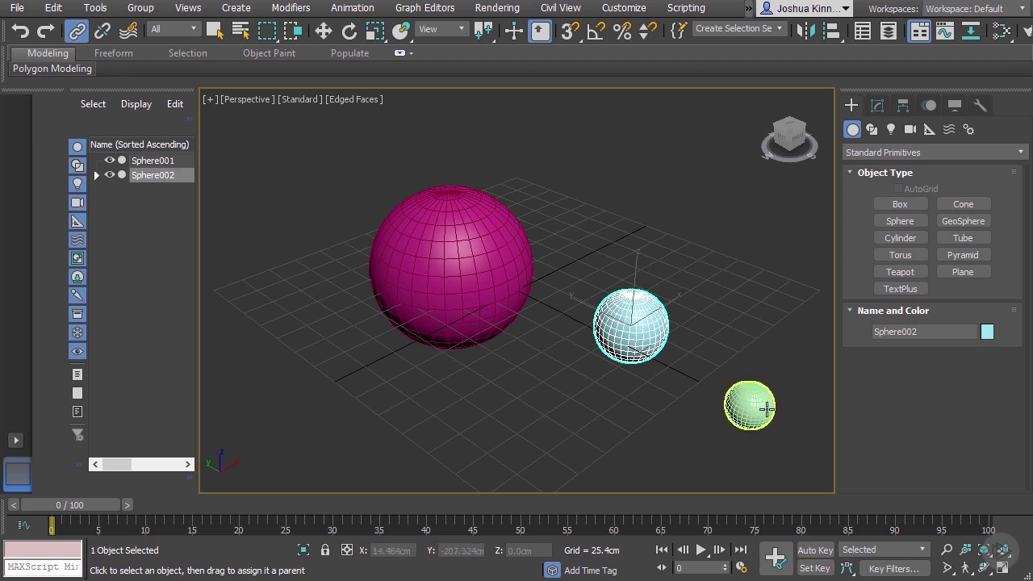
left_click_drag(634, 323, 452, 233)
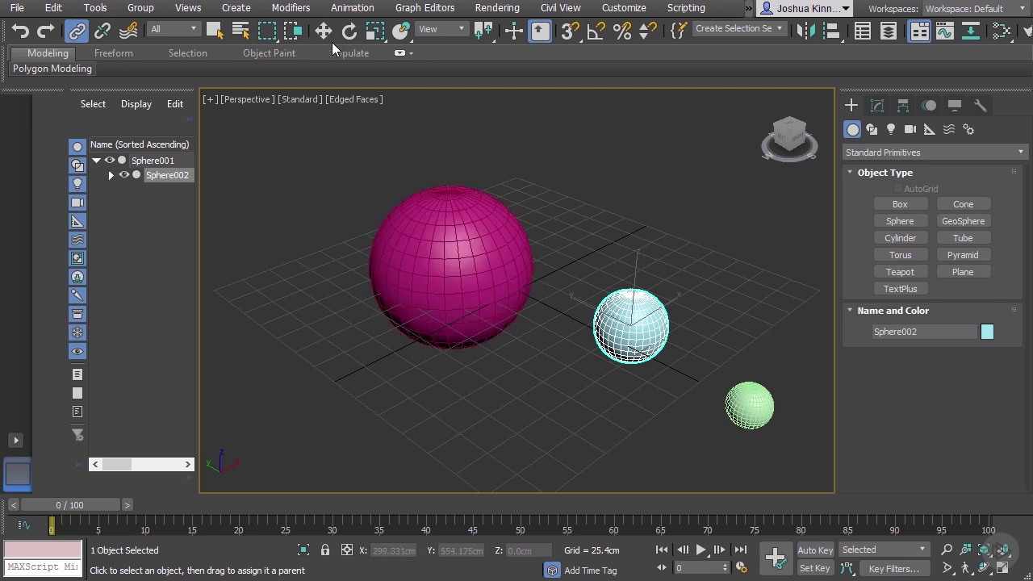
key("w")
left_click(415, 222)
left_click_drag(495, 253, 446, 279)
- Move the cyan sphere to about X 47.2 cm, Y -100.6 cm and the green sphere to about X -32.2 cm, Y -210.1 cm
left_click(592, 330)
left_click_drag(591, 331, 670, 290)
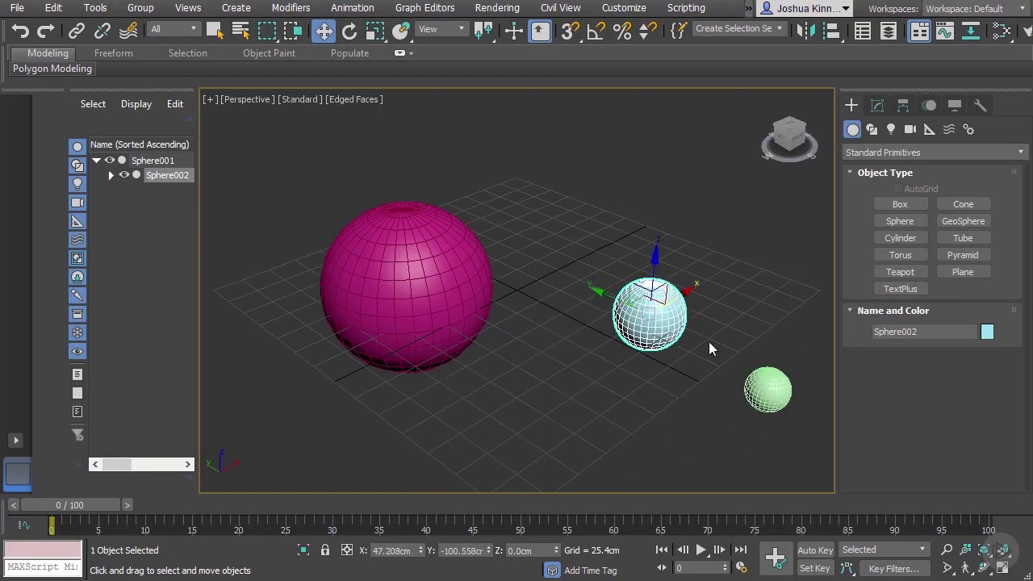
left_click(759, 382)
left_click_drag(791, 360, 686, 352)
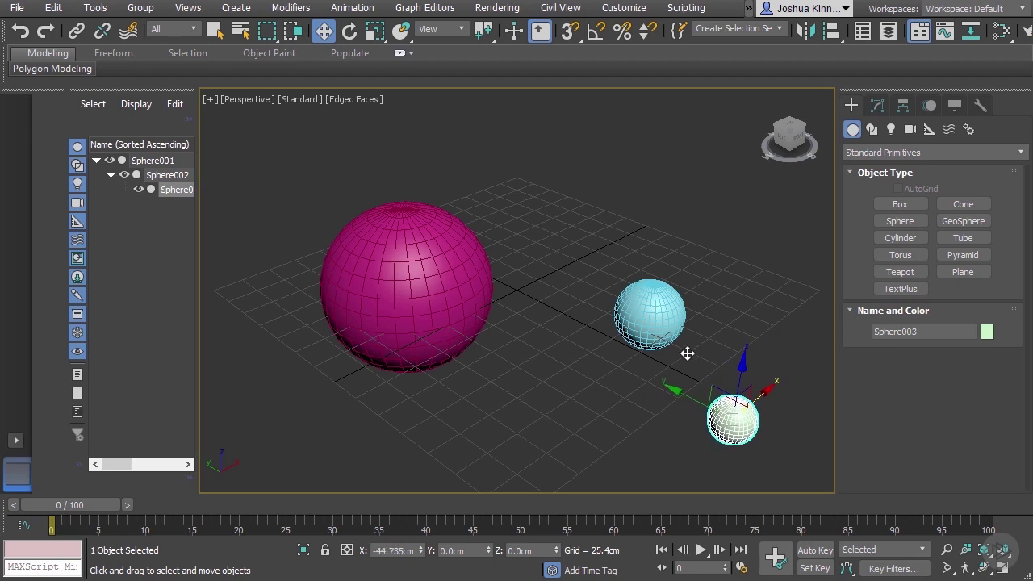
mouse_move(726, 401)
left_mouse_down()
mouse_move(686, 359)
mouse_move(676, 415)
mouse_move(711, 380)
mouse_move(711, 402)
left_mouse_up()
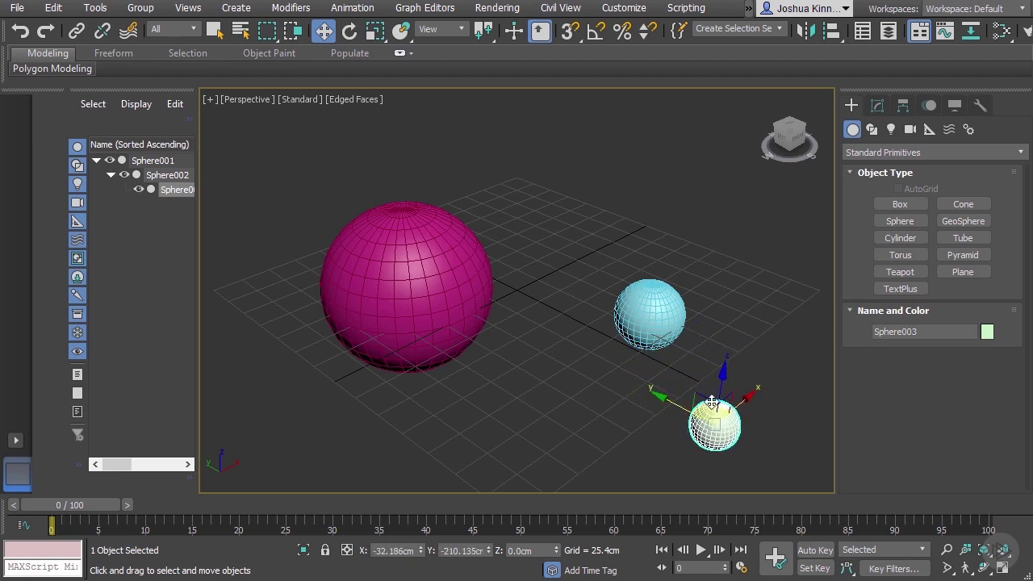
- Move the cyan sphere with its green child across the grid to about X 106.8 cm, Y -15.2 cm
left_click(661, 313)
left_click_drag(662, 299, 591, 291)
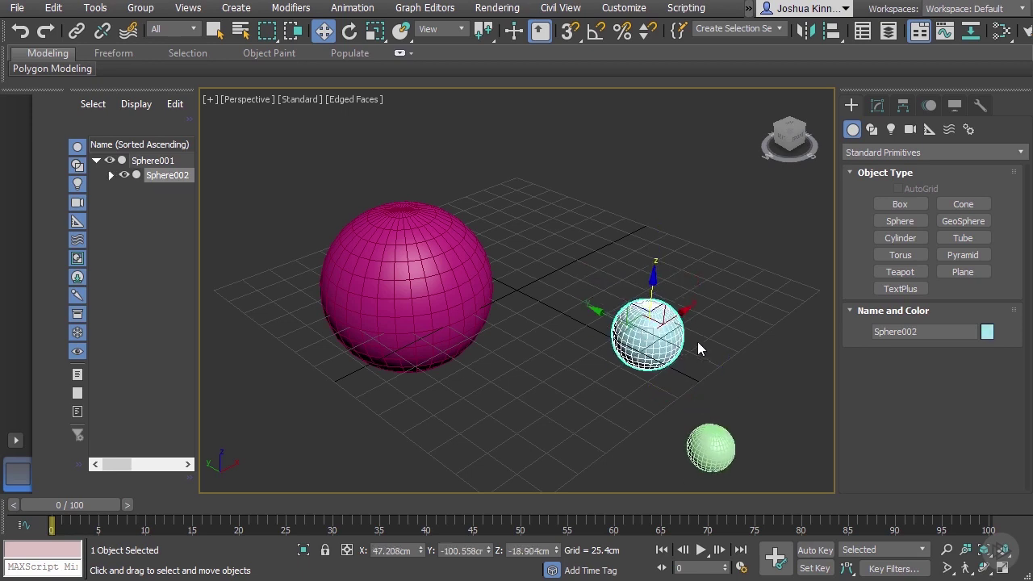
key("ctrl+z")
left_click_drag(662, 308, 628, 255)
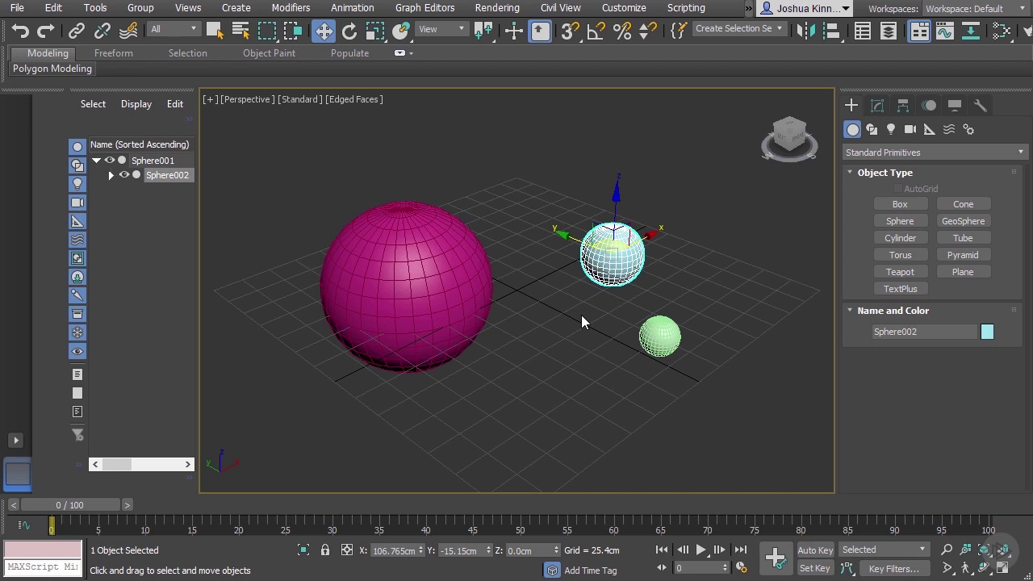
- Select the green and cyan spheres together and link both directly to the large magenta sphere
left_click(668, 337)
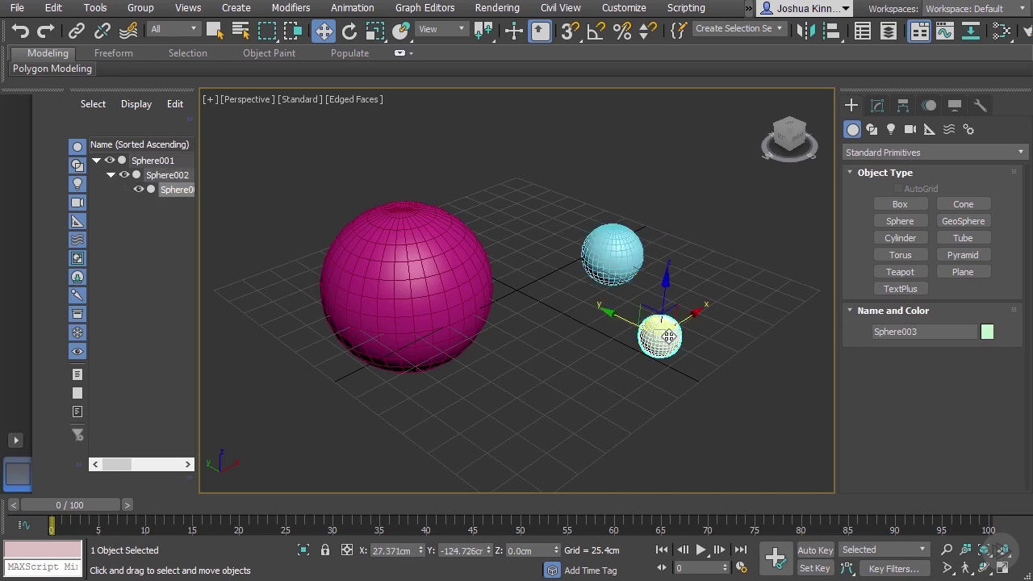
left_click(620, 246, "ctrl")
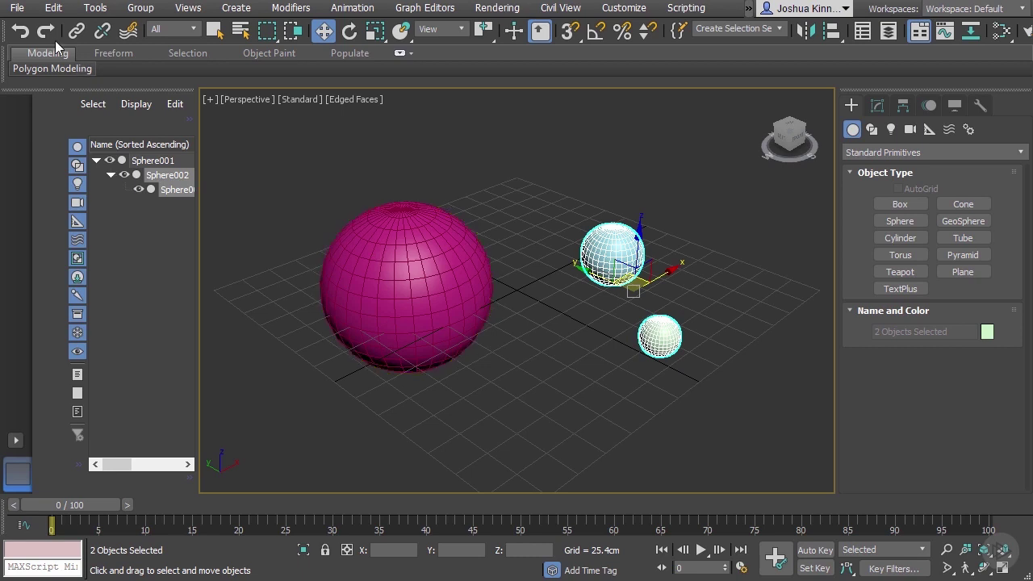
left_click(77, 30)
left_click_drag(661, 337, 713, 140)
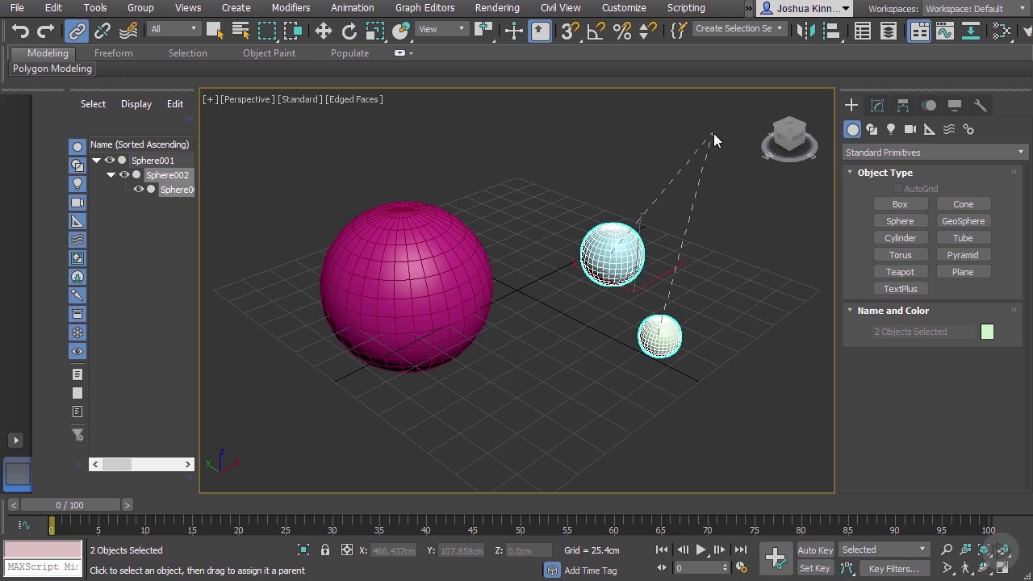
left_click_drag(713, 136, 430, 280)
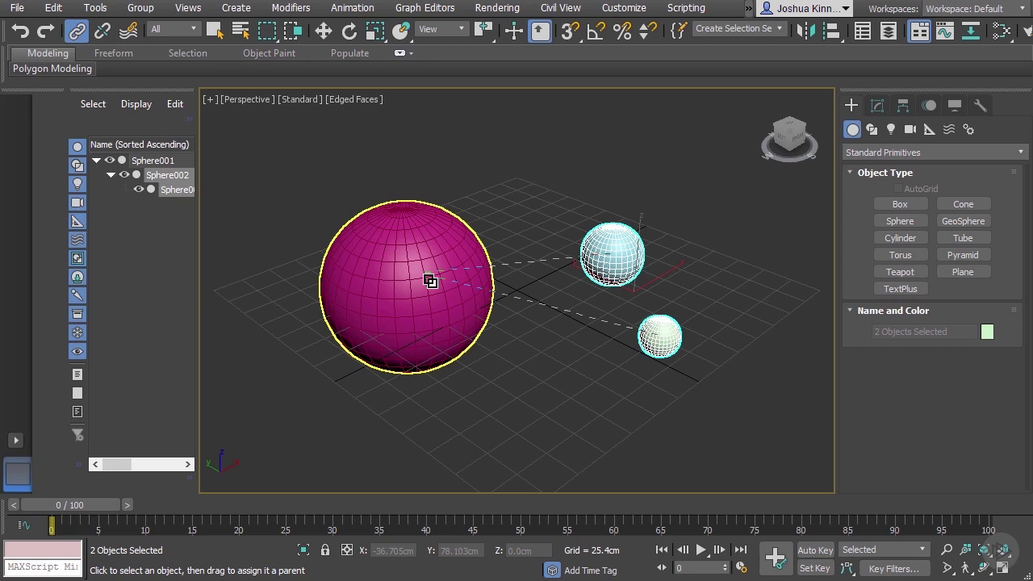
left_click_drag(430, 280, 433, 281)
left_click_drag(433, 281, 432, 280)
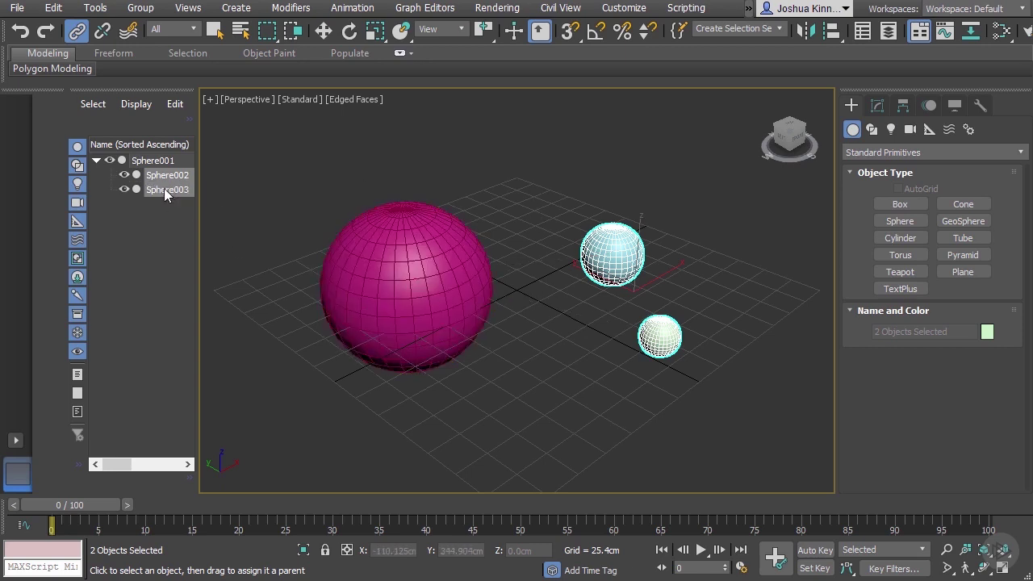
- Move the large magenta parent sphere together with its two children toward the back of the grid
left_click(166, 161)
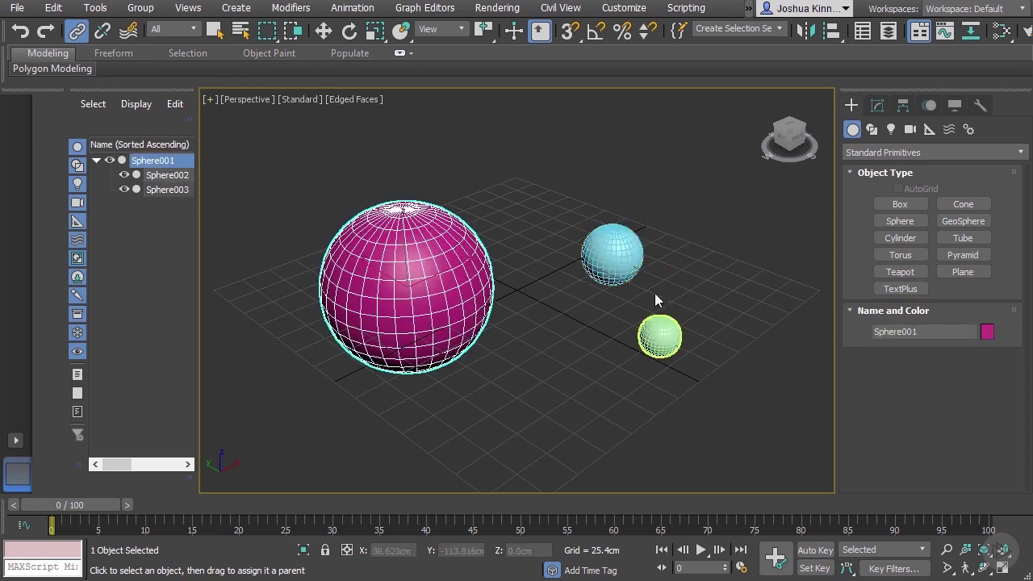
left_click(322, 31)
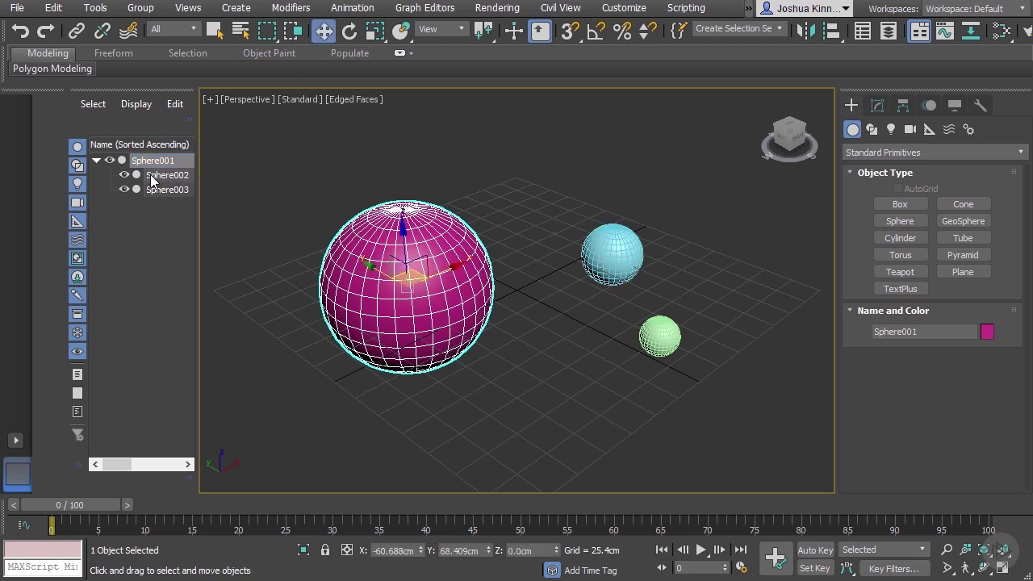
left_click(618, 253)
left_click(423, 279)
left_click_drag(423, 279, 486, 257)
- Move the cyan sphere to about X 141.5 cm, Y 90.5 cm and the green sphere to about X 54.2 cm, Y -57.9 cm
left_click(607, 223)
left_click_drag(610, 222, 565, 204)
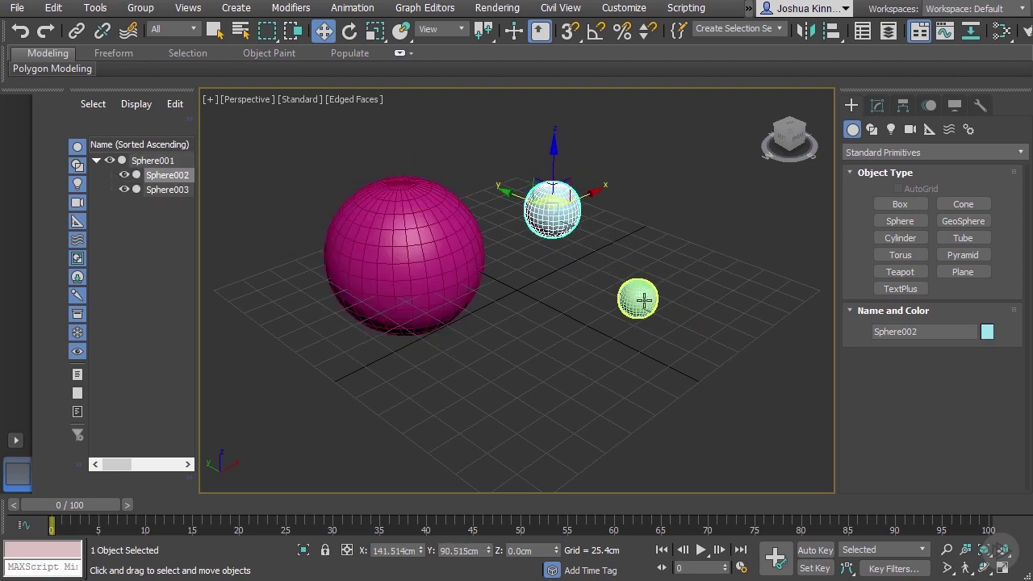
left_click(638, 297)
left_click_drag(627, 313, 620, 280)
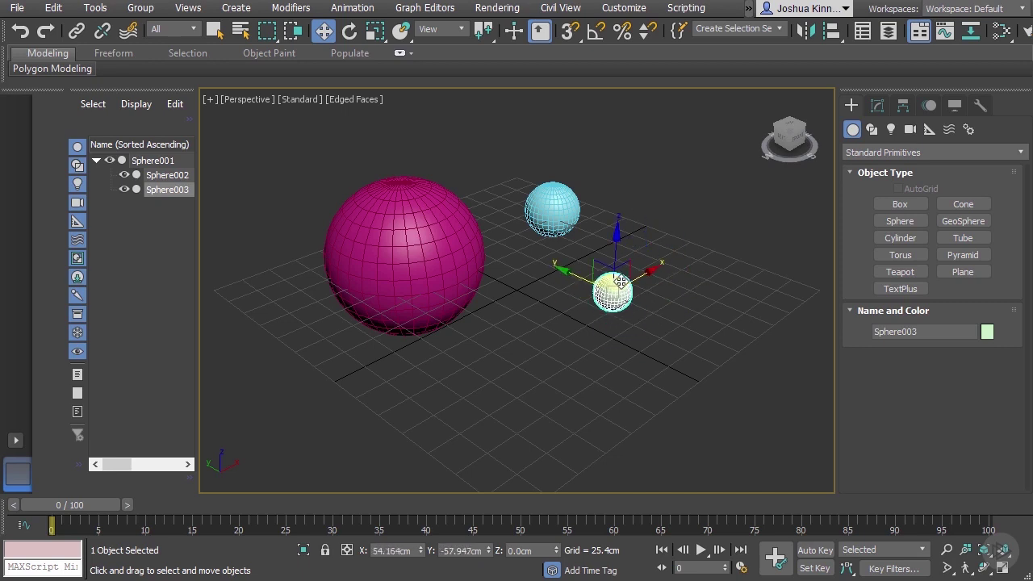